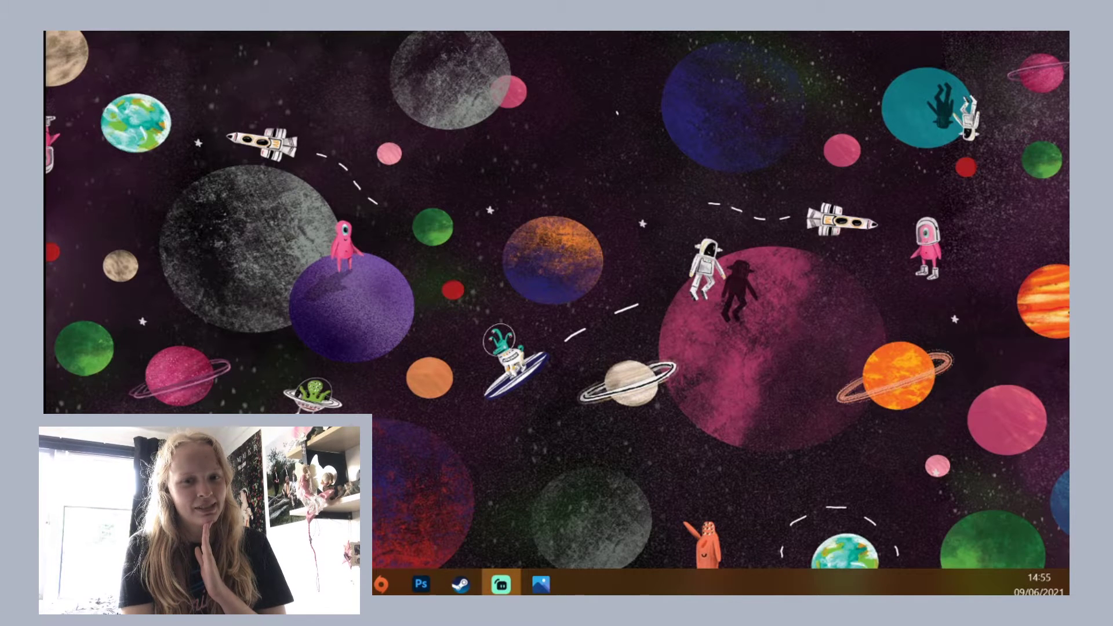
View the finished composite 'an experiment 6.jpg' in the Windows Photos viewer
key(alt+Tab)
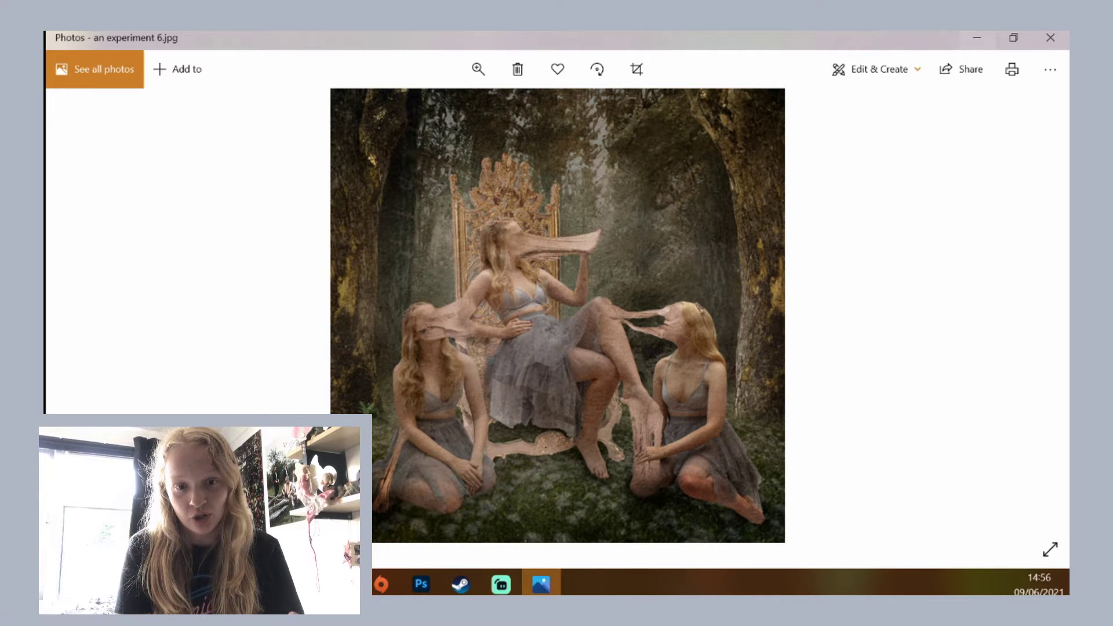
Bring up the Growing Pains portrait folder in File Explorer beside the composite
key(alt+Tab)
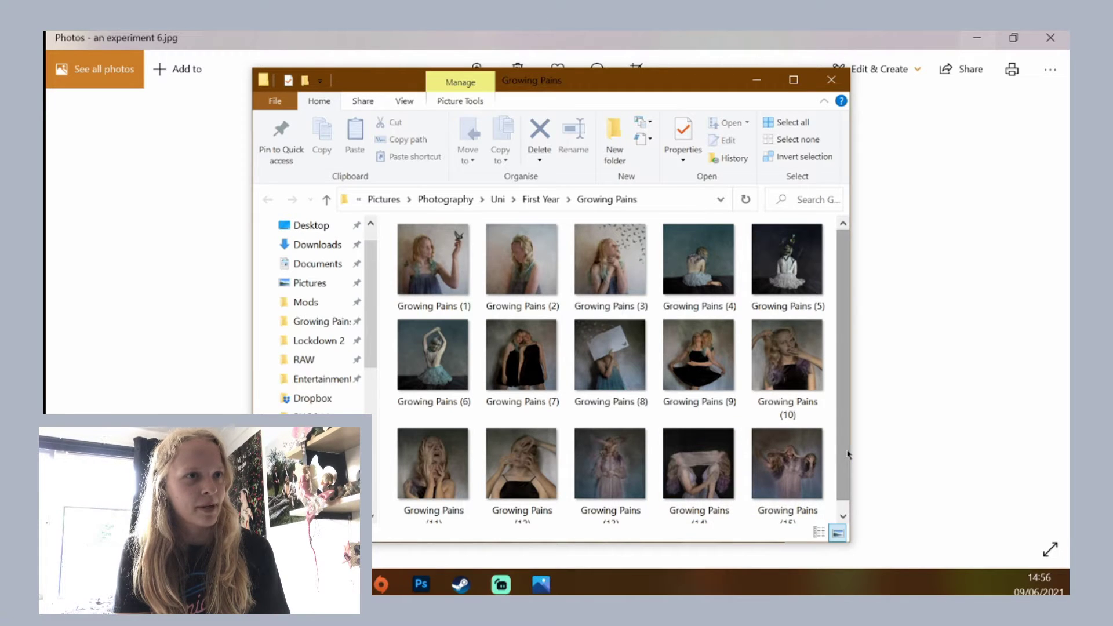
Browse the Entertainment composites, then move to the folder of 'Photo 19-04-2021' snapshots
scroll(846, 455, down, 1)
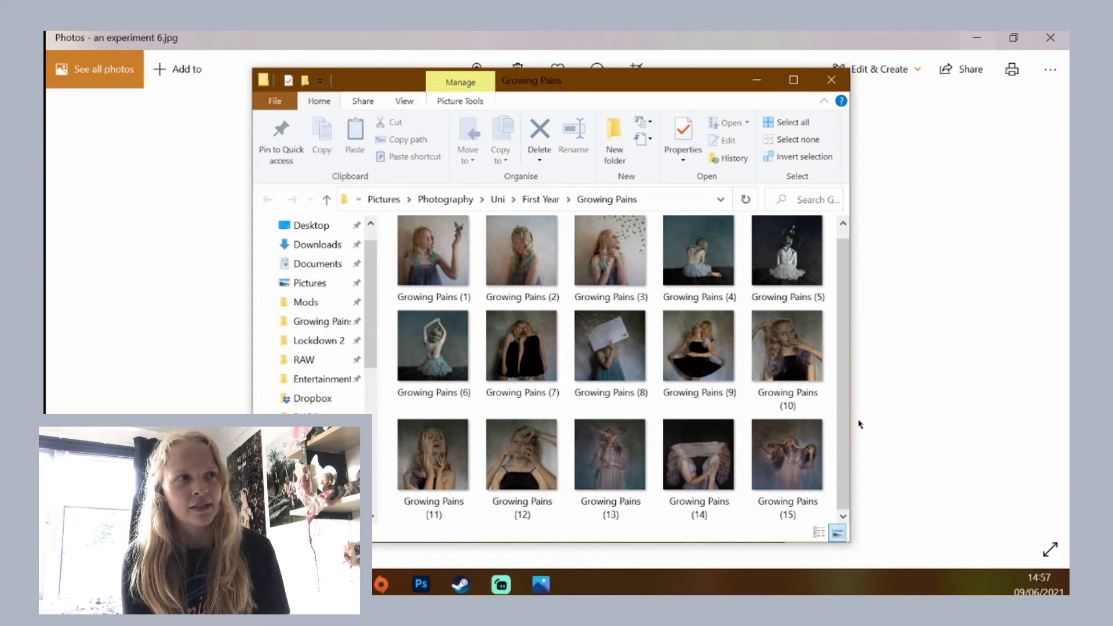
click(313, 377)
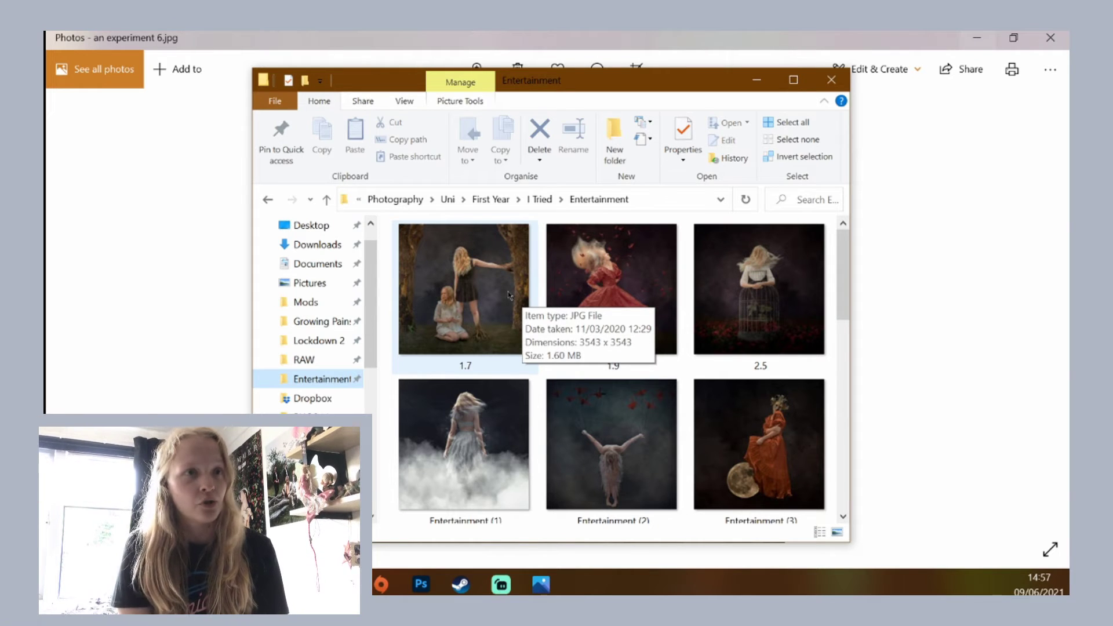
drag(843, 302, 844, 369)
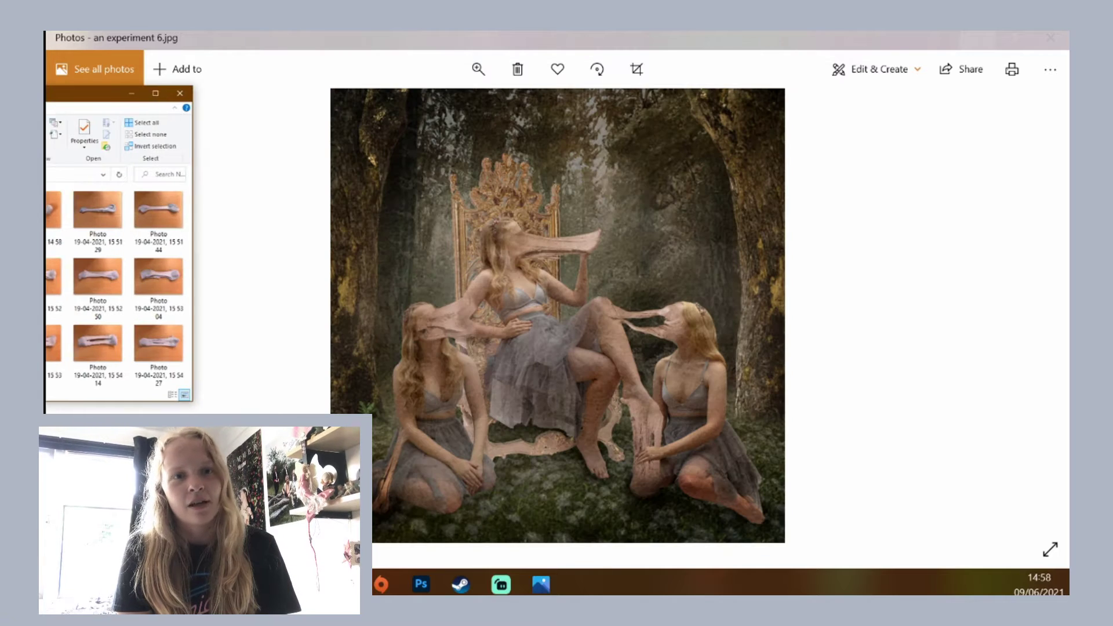
Close the dated-photo window and bring the Legacy > 1 > Edits folder into view
drag(178, 138, 586, 81)
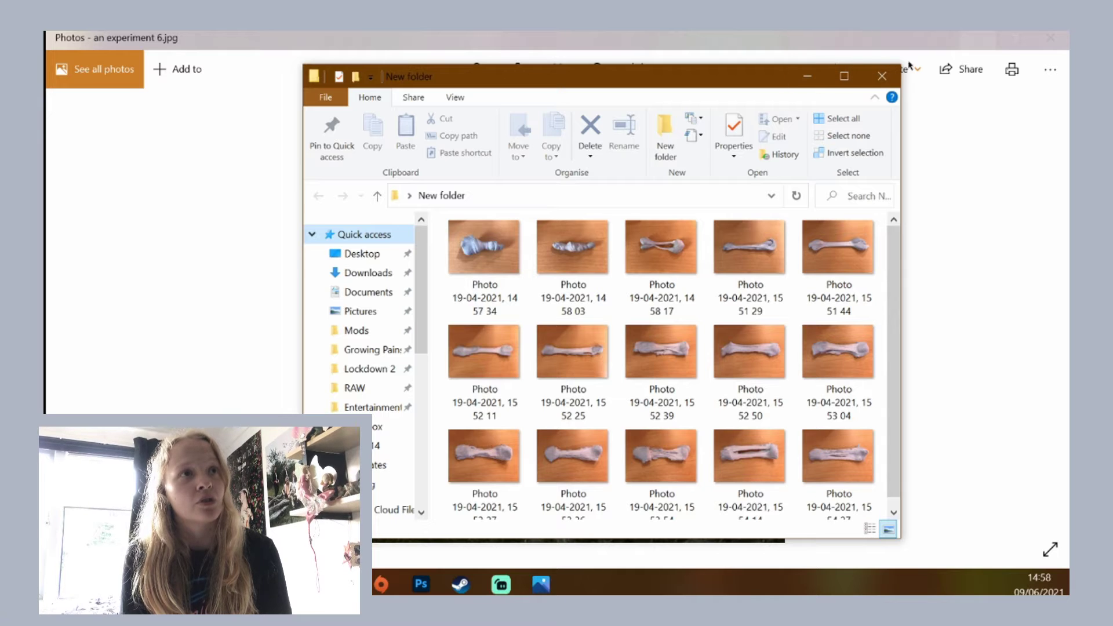
click(881, 76)
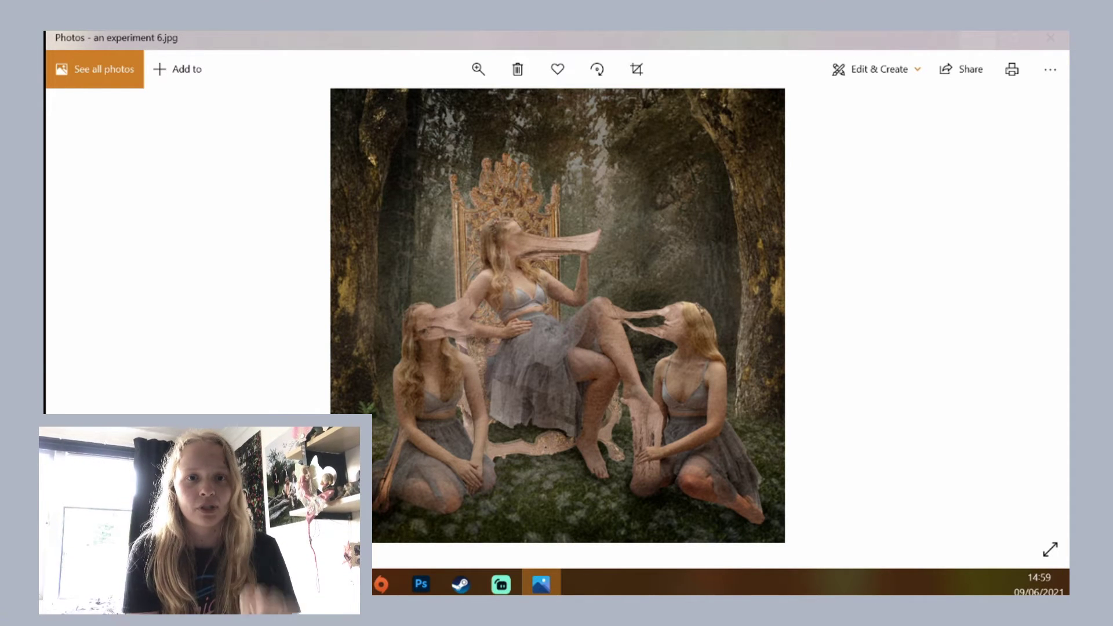
drag(131, 150, 180, 151)
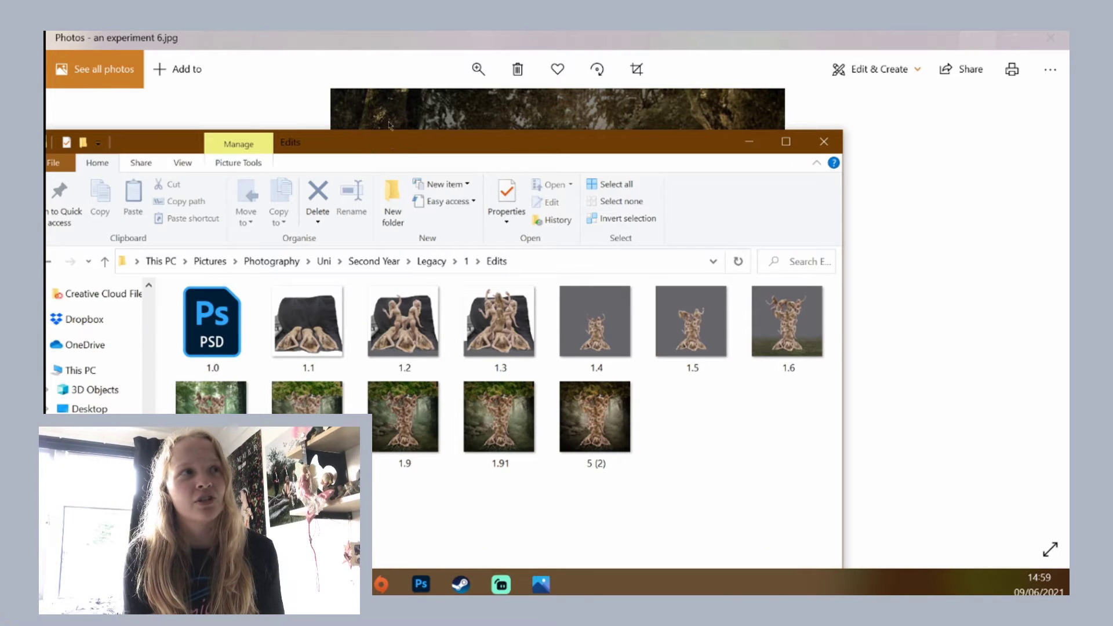
Close Legacy Edits and open an experiment.psd from Lockdown 2 > 3 > Edits in Photoshop
drag(382, 145, 495, 74)
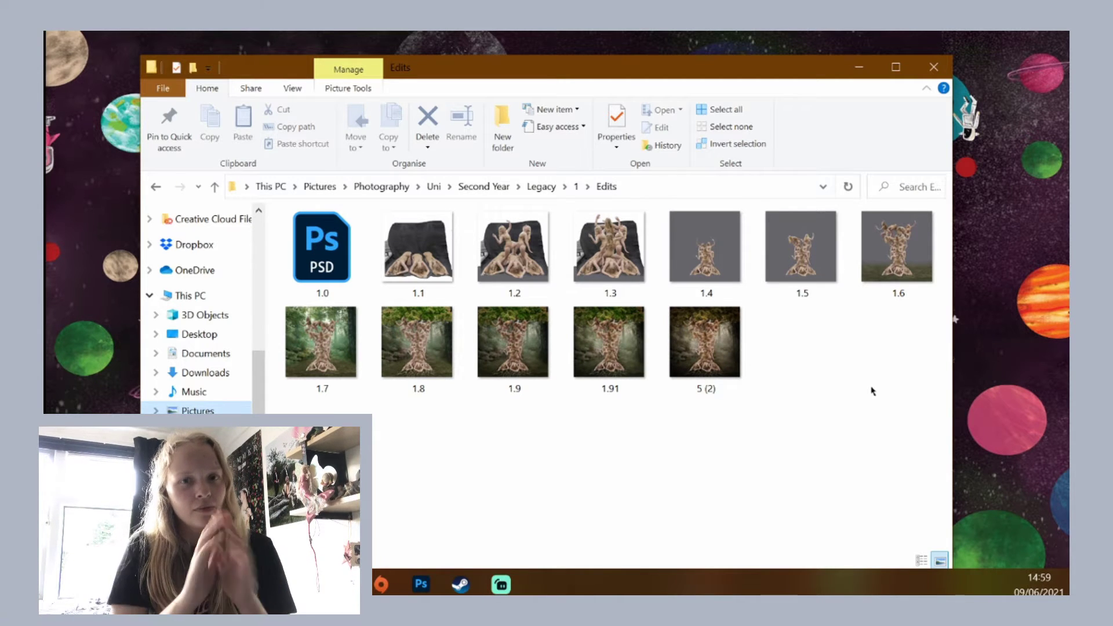
click(933, 66)
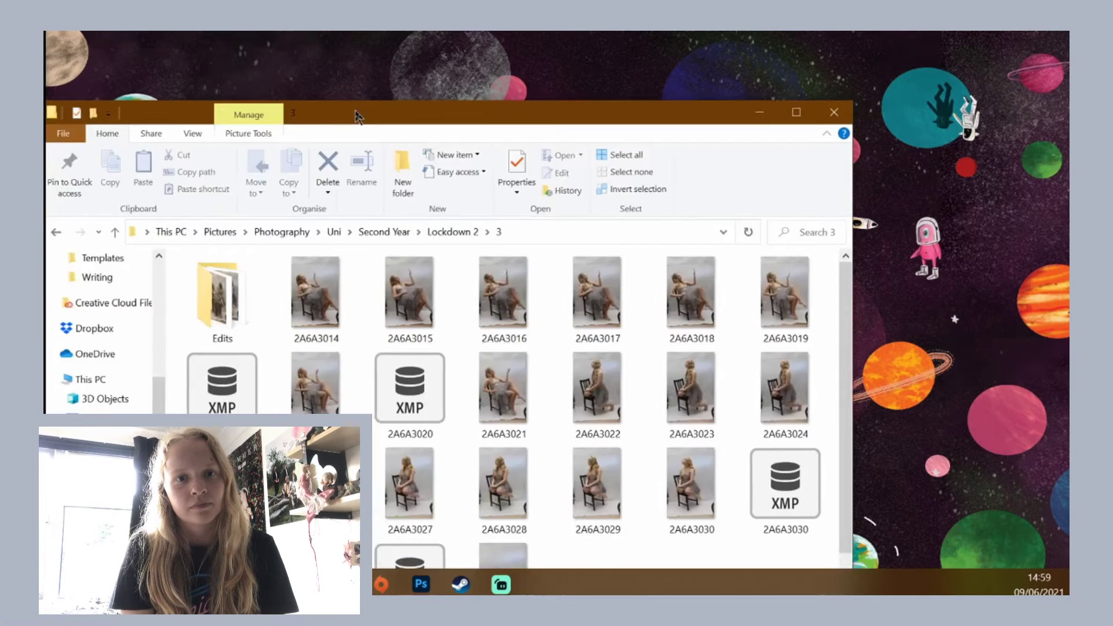
drag(356, 115, 462, 54)
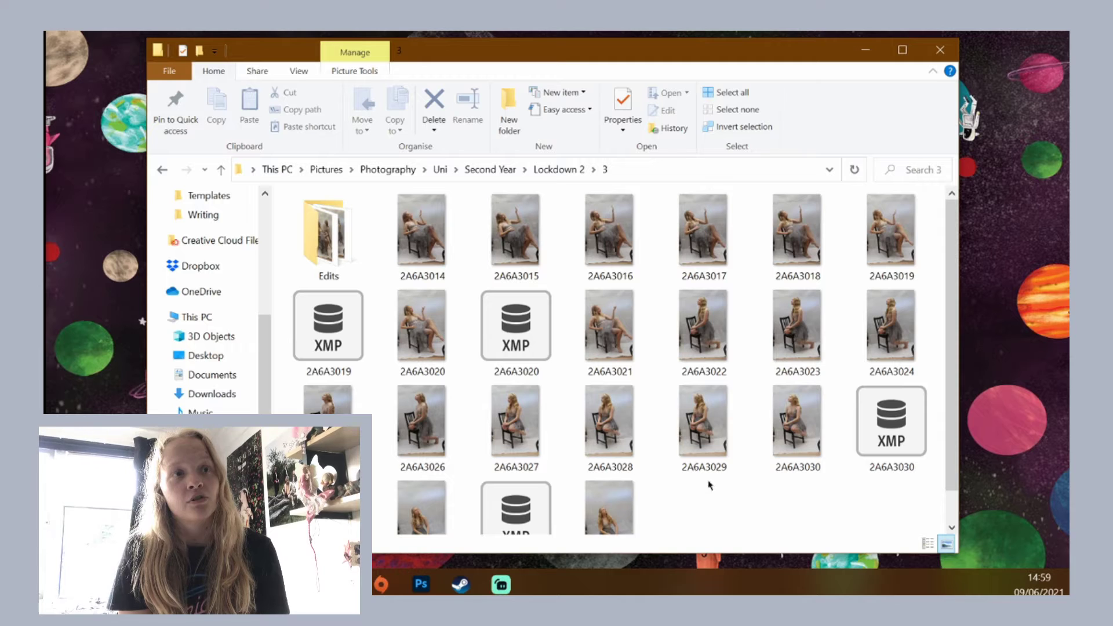
click(306, 245)
double_click(305, 246)
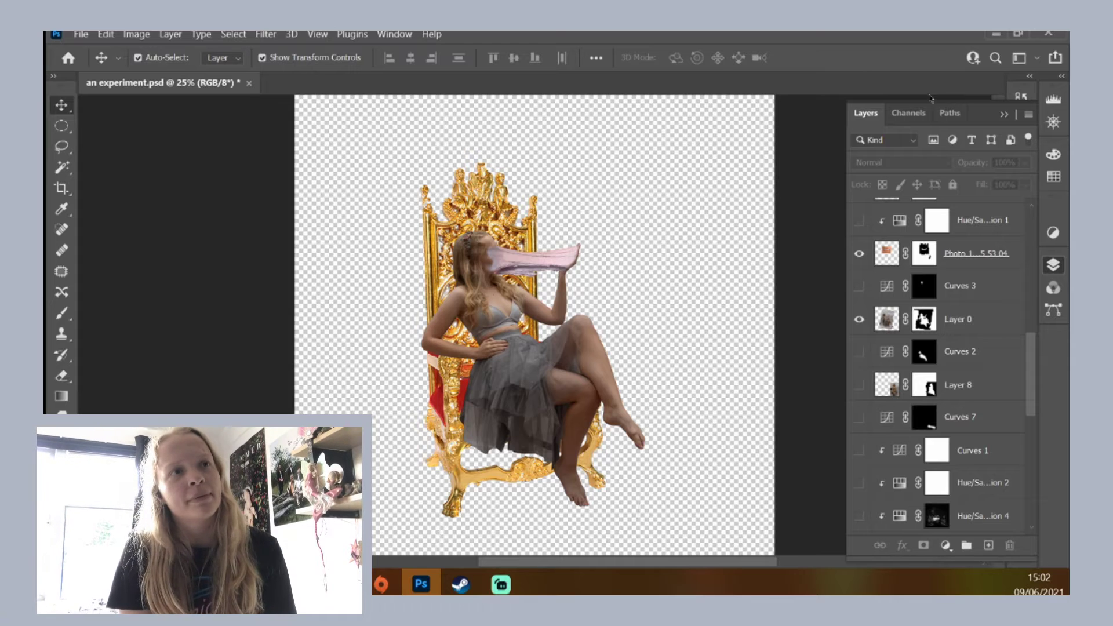
drag(1035, 385, 1052, 532)
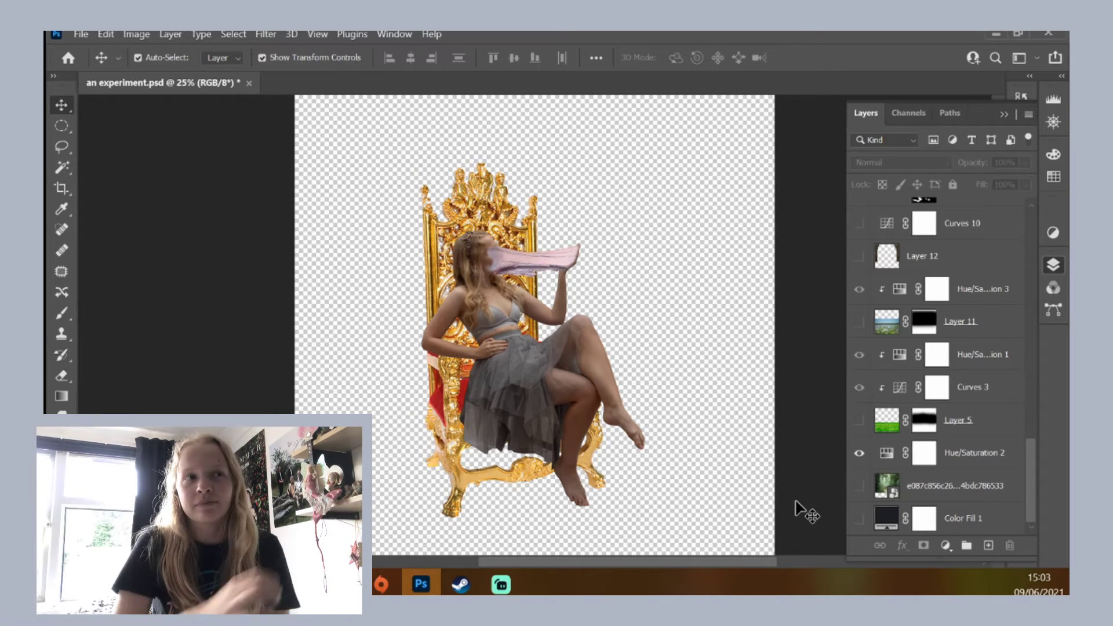
scroll(1024, 445, up, 3)
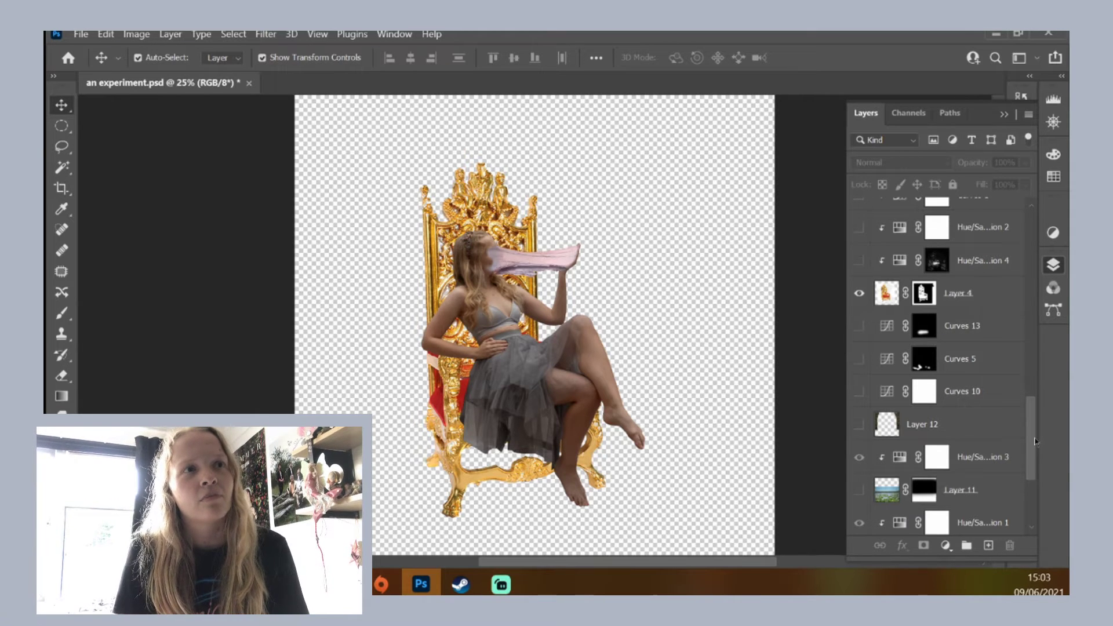
scroll(1035, 441, up, 1)
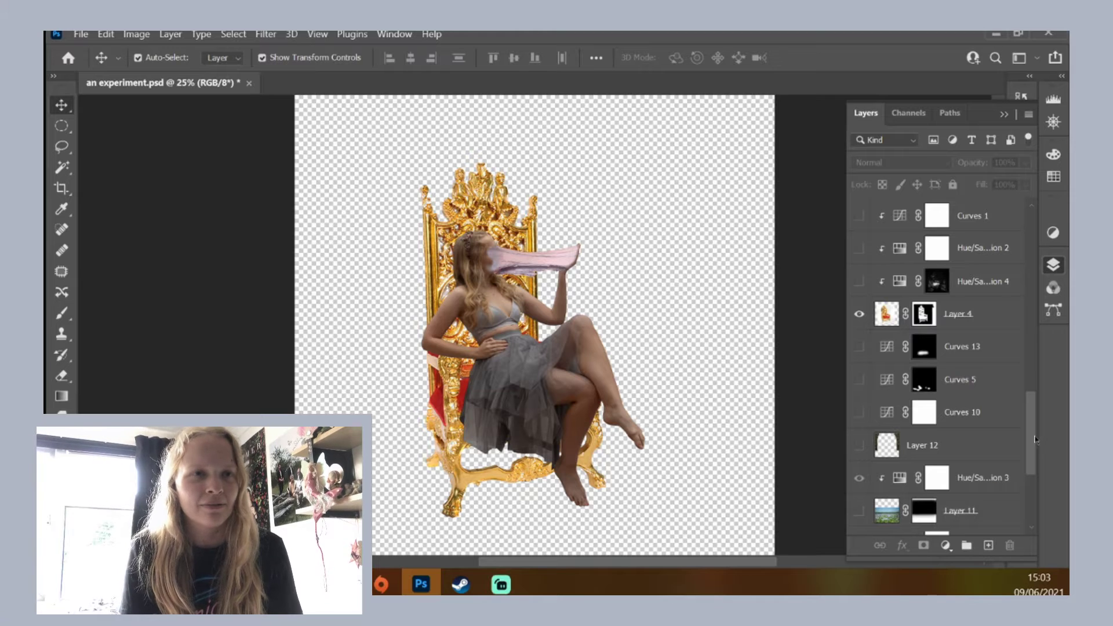
Turn on Hue/Saturation 4, Hue/Saturation 2 and Curves 1 to recolour and darken the throne
drag(1035, 435, 1029, 404)
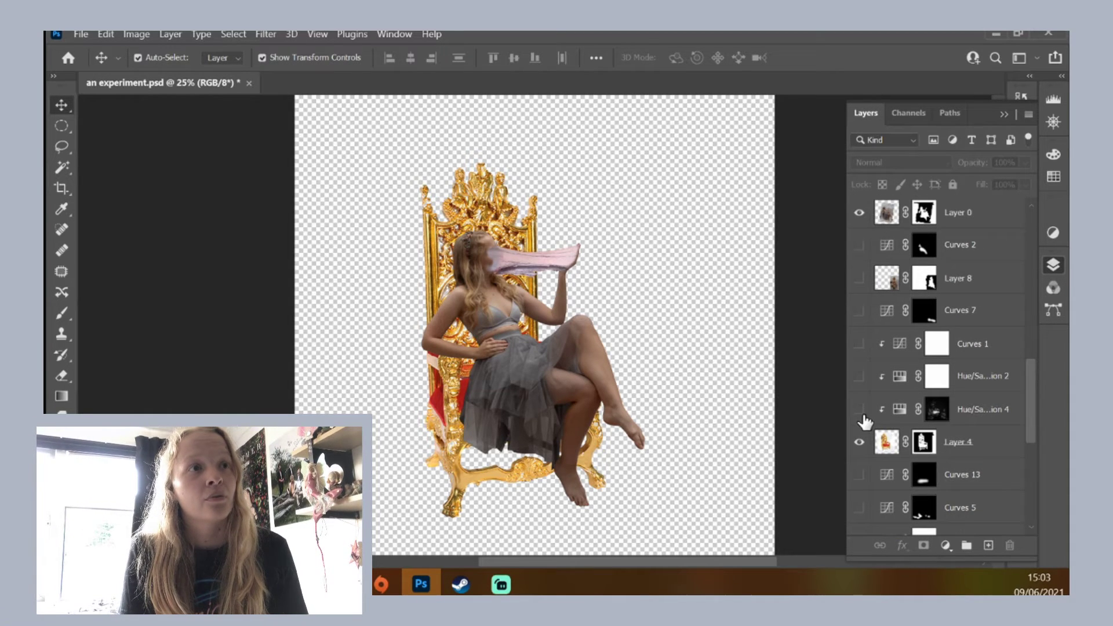
click(857, 410)
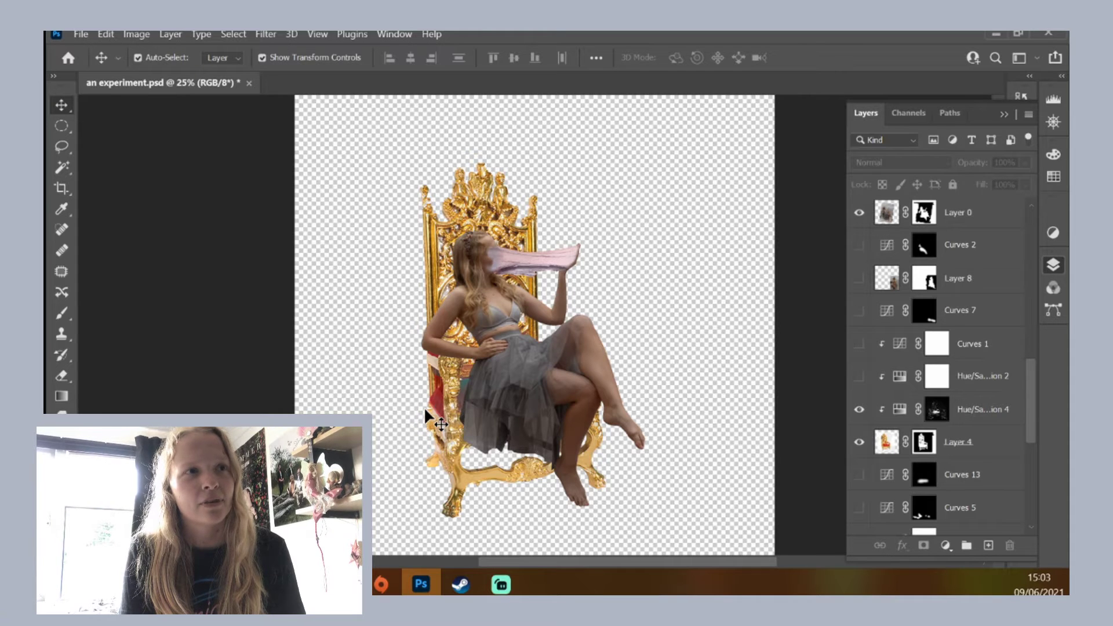
click(859, 377)
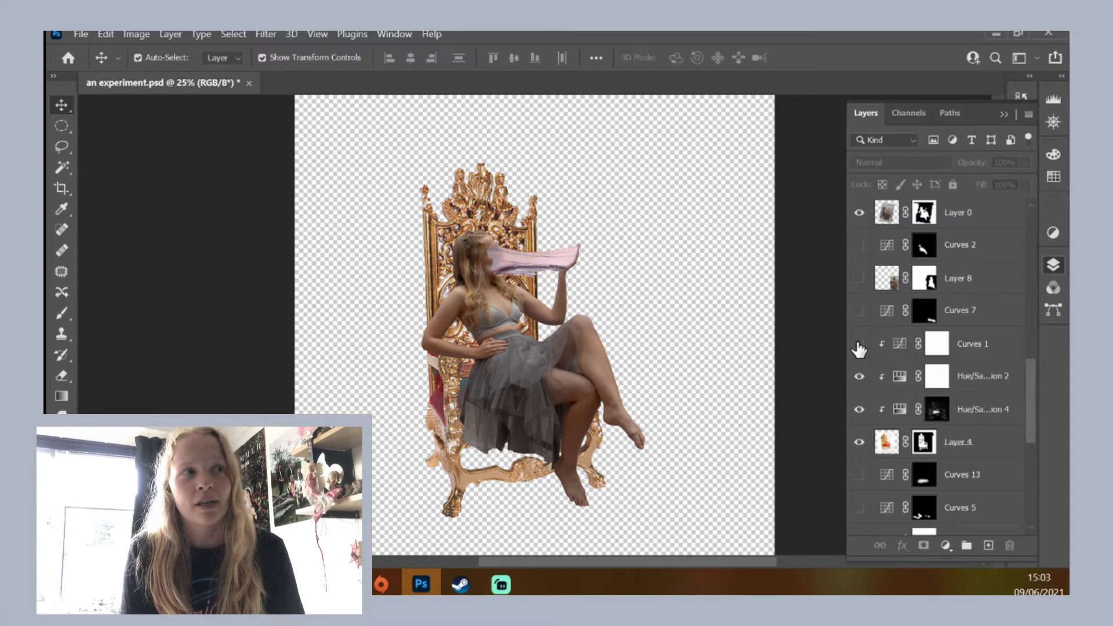
click(859, 345)
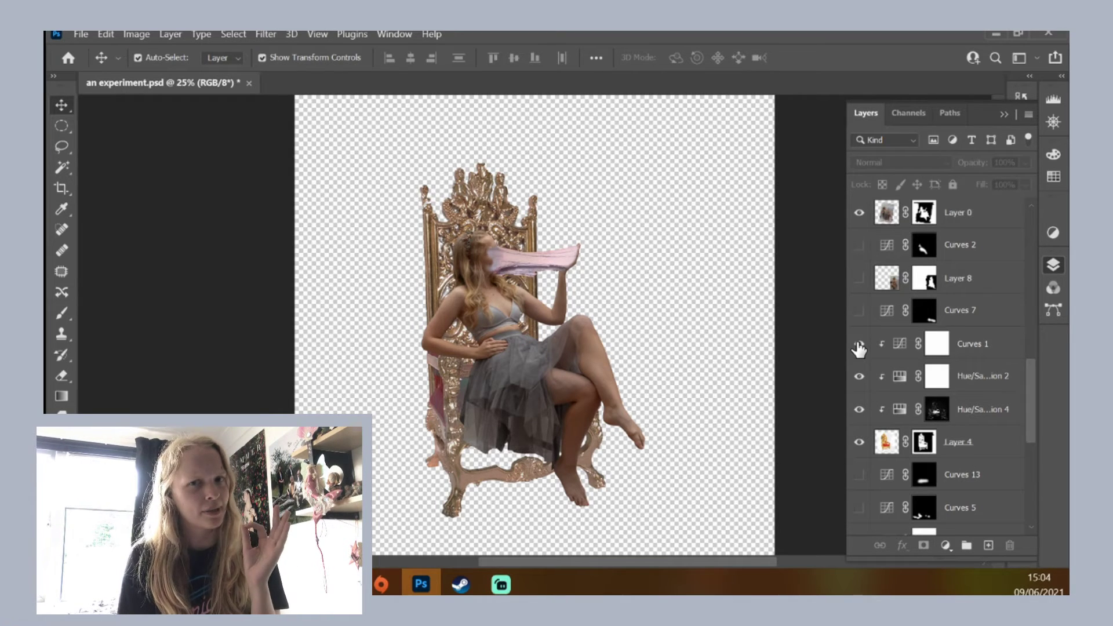
scroll(858, 348, up, 1)
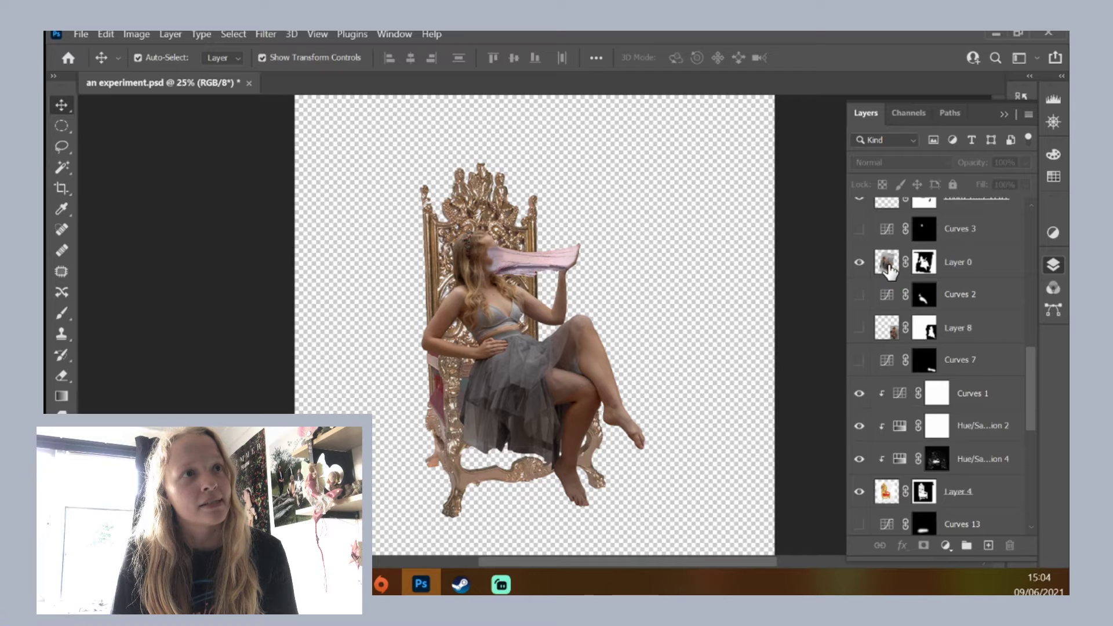
click(858, 230)
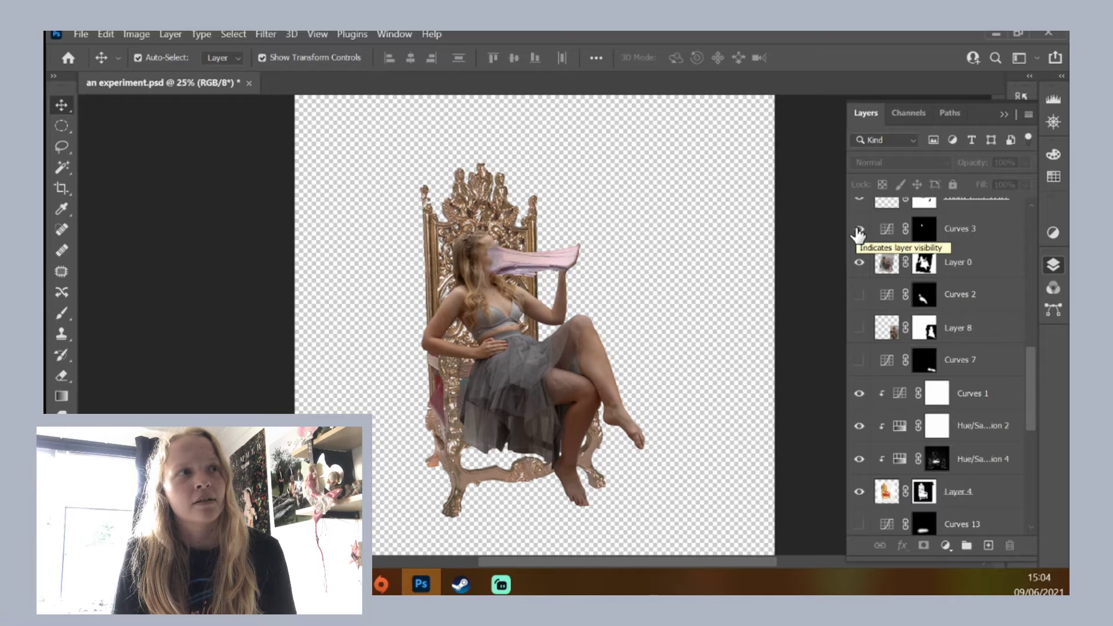
click(858, 229)
Reveal the kneeling woman and her stretched face patch, with its Hue/Saturation 1 and Curves 6 off
drag(1029, 369, 1022, 337)
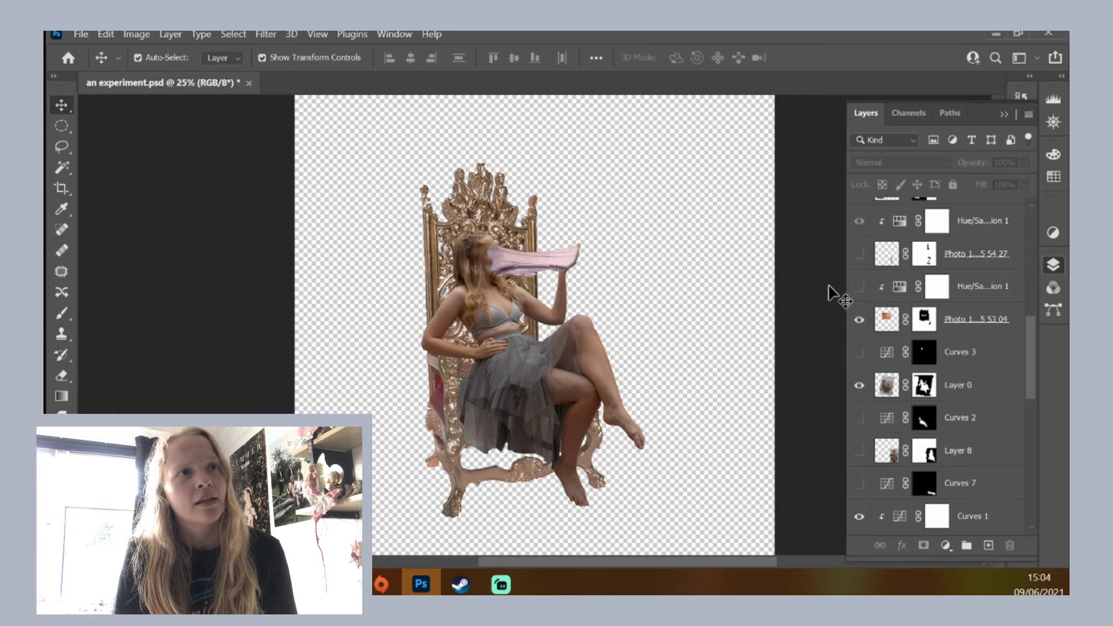
click(858, 287)
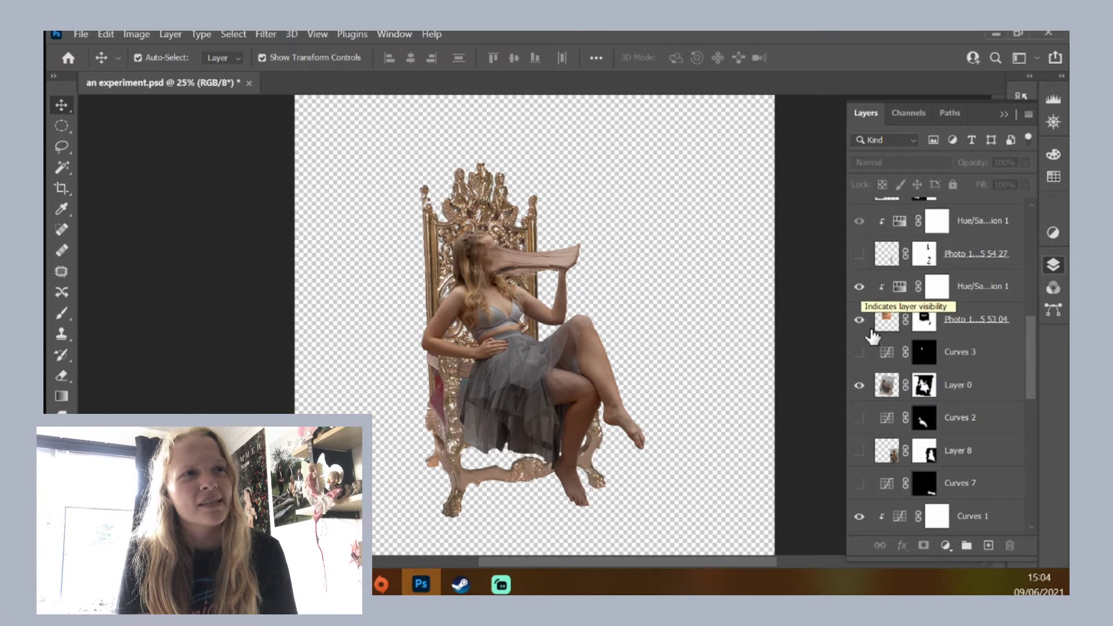
click(859, 353)
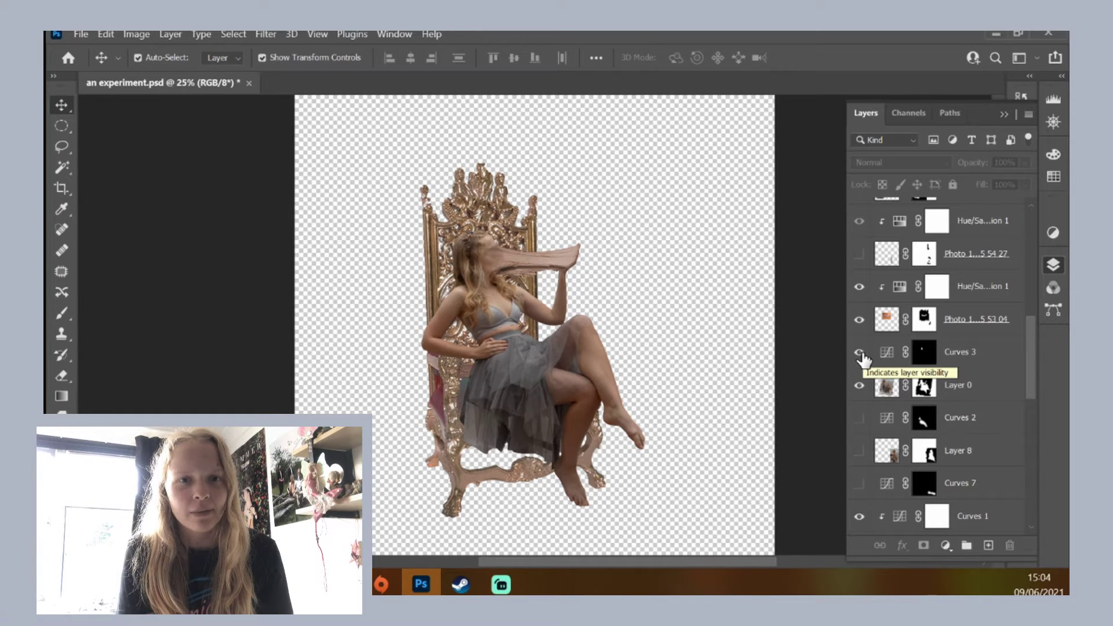
drag(1029, 368, 1015, 330)
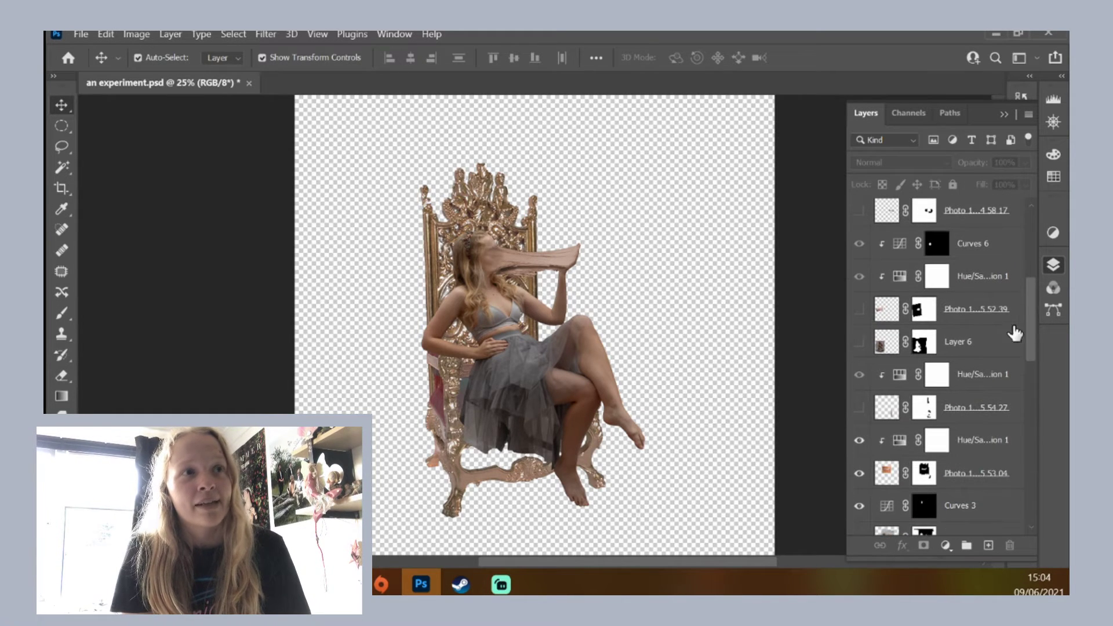
click(858, 346)
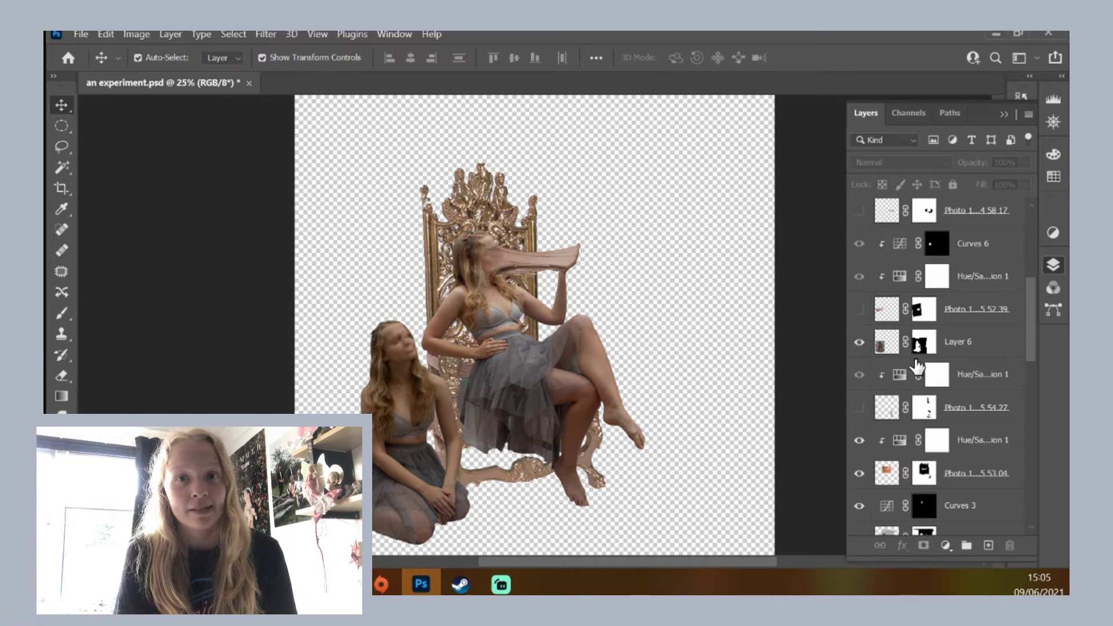
click(857, 310)
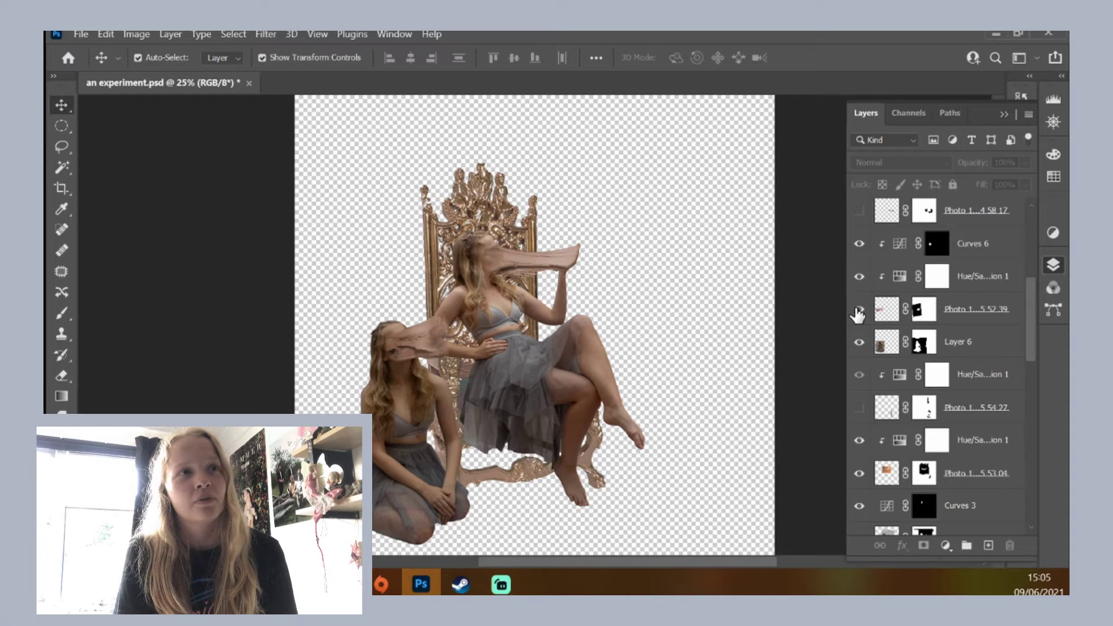
click(858, 276)
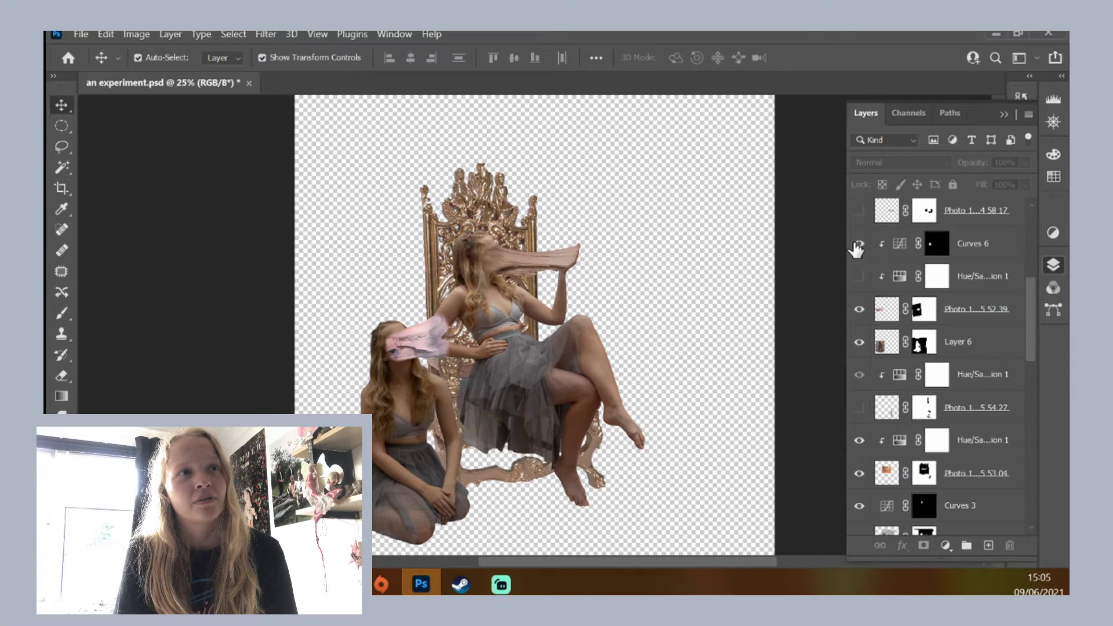
click(858, 244)
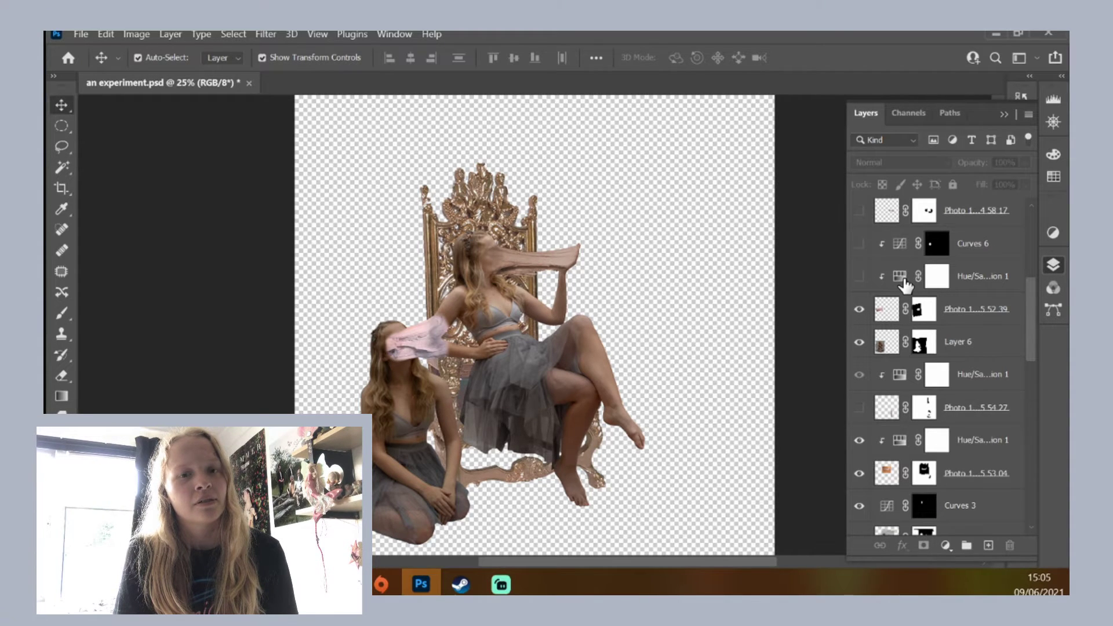
Open the face patch's Hue/Saturation 1 settings: Hue 25, Saturation 18, Lightness -33, Colorize on
double_click(899, 277)
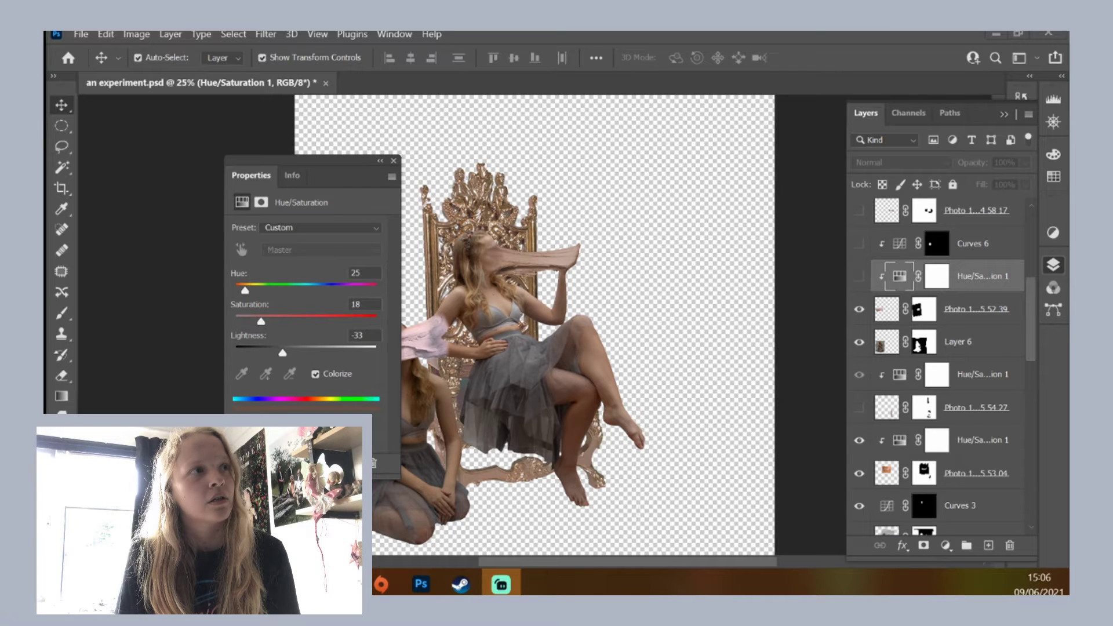
drag(322, 162, 218, 143)
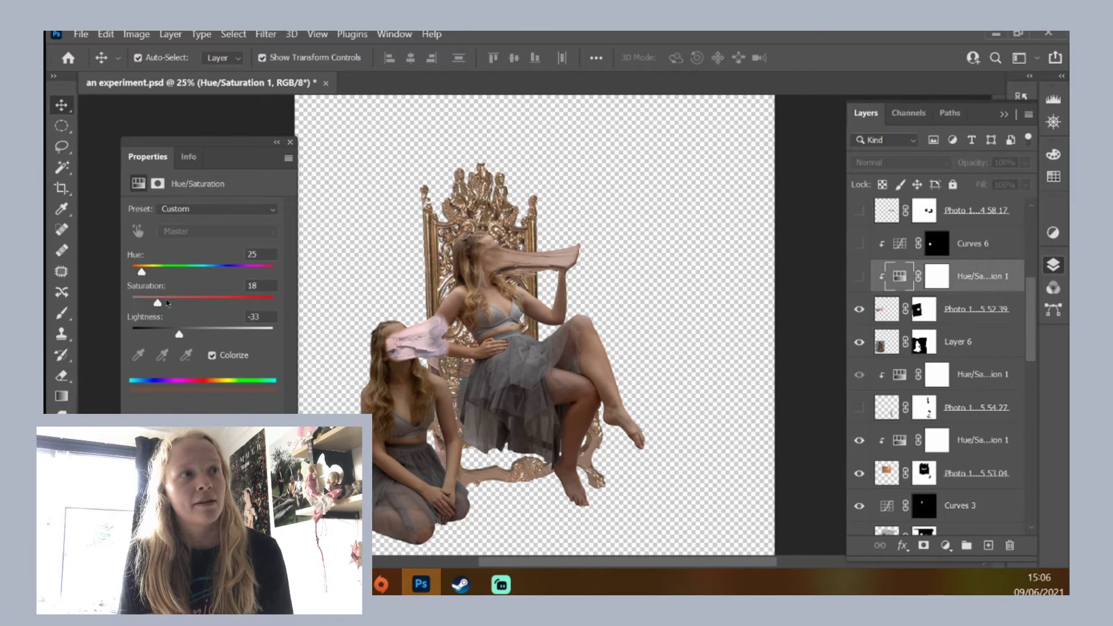
Enable Hue/Saturation 1 and Curves 6 to tint the kneeling woman's face to skin tone
click(859, 277)
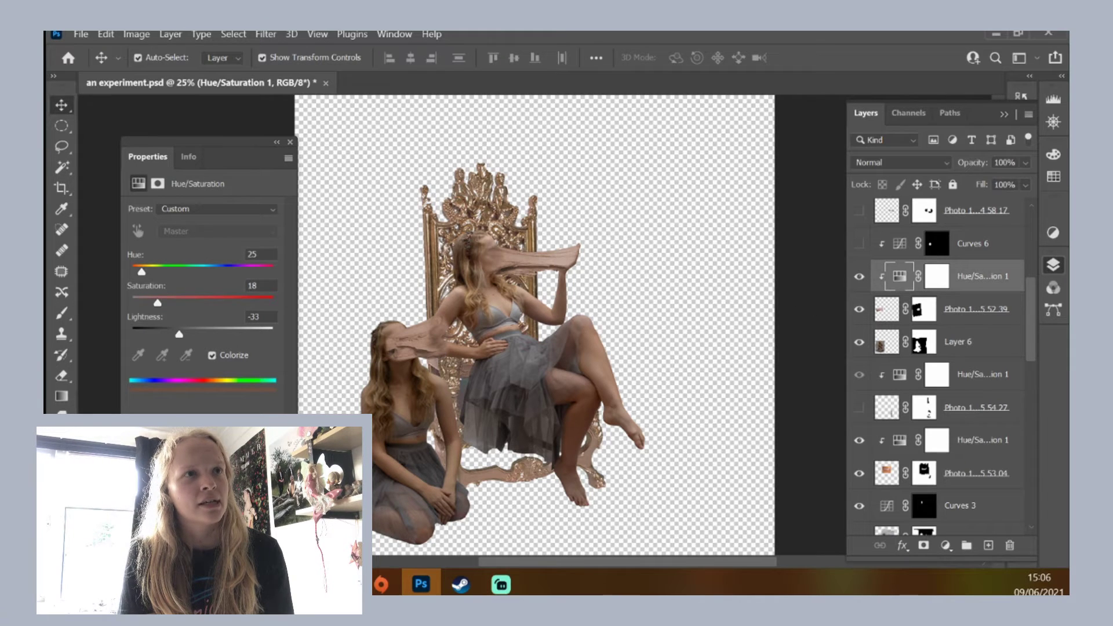
click(858, 245)
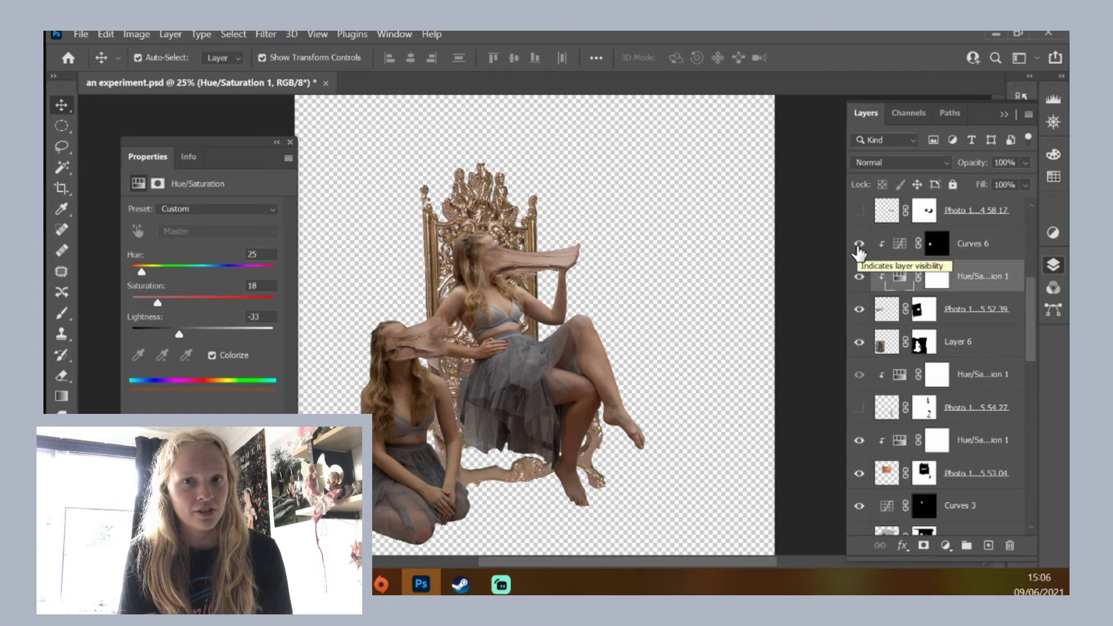
click(289, 142)
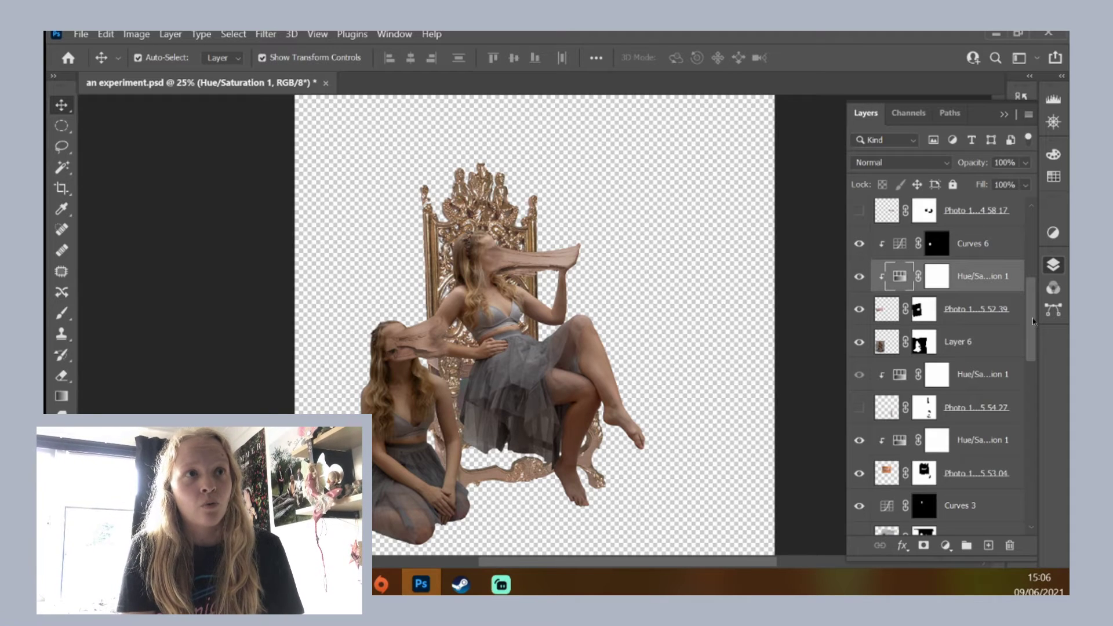
Compare the composite with and without the stretched foot piece, leaving it shown
mouse_move(1033, 321)
mouse_down()
mouse_move(1023, 234)
mouse_move(1037, 336)
mouse_up()
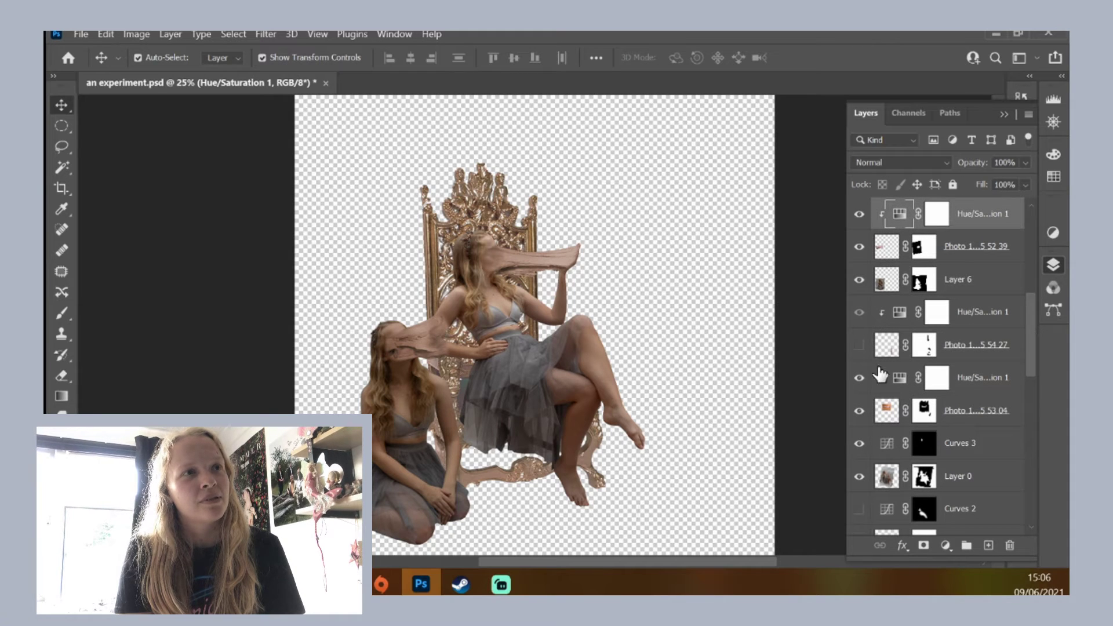
click(857, 346)
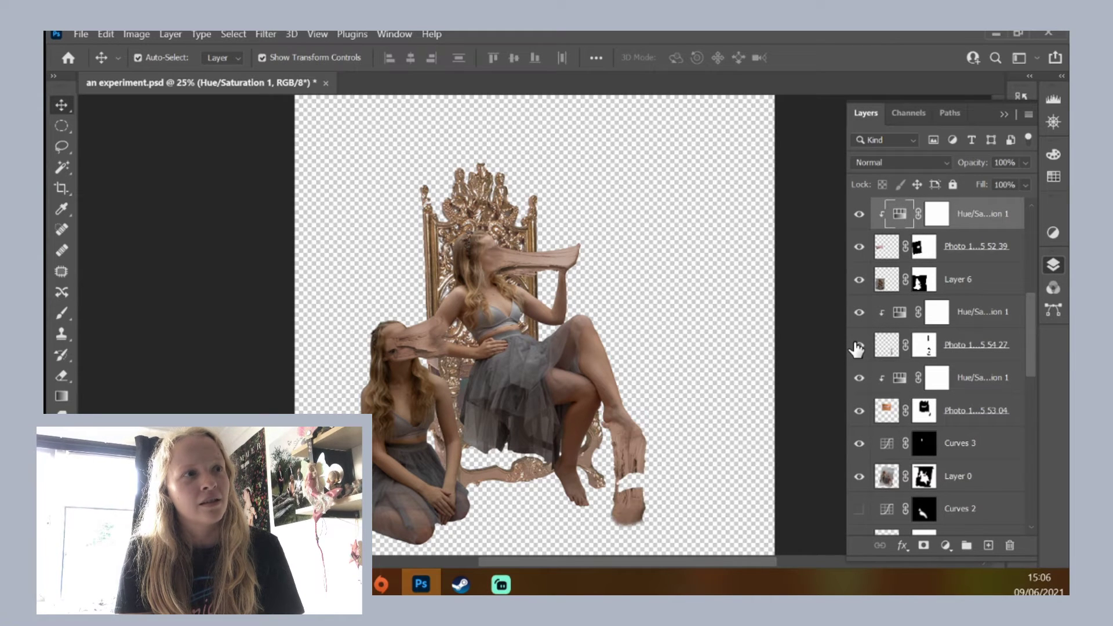
click(856, 346)
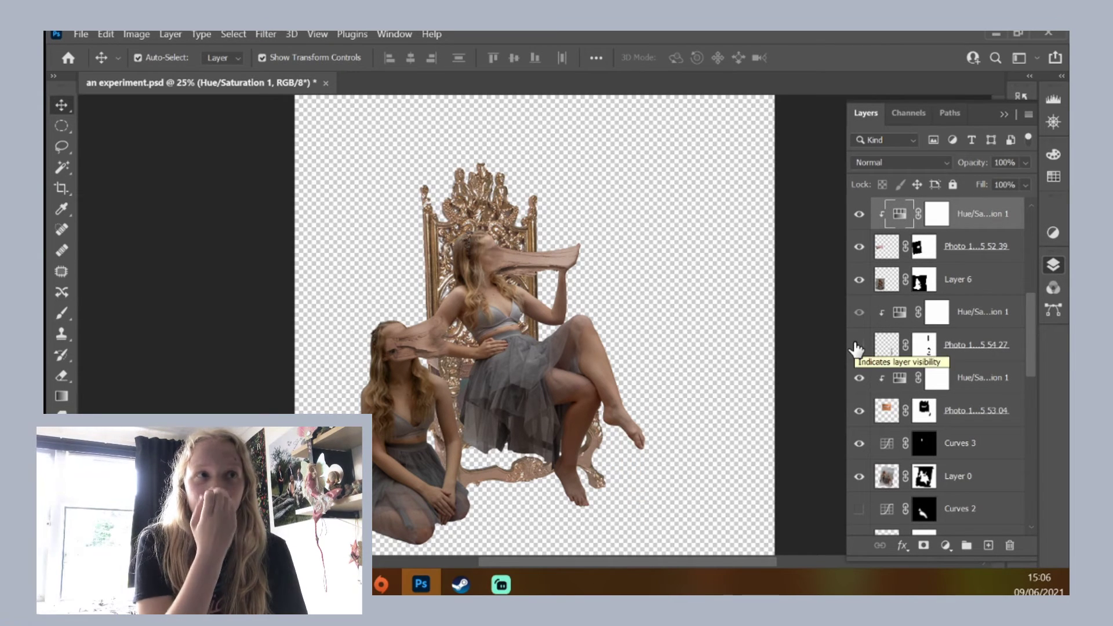
click(857, 346)
click(856, 346)
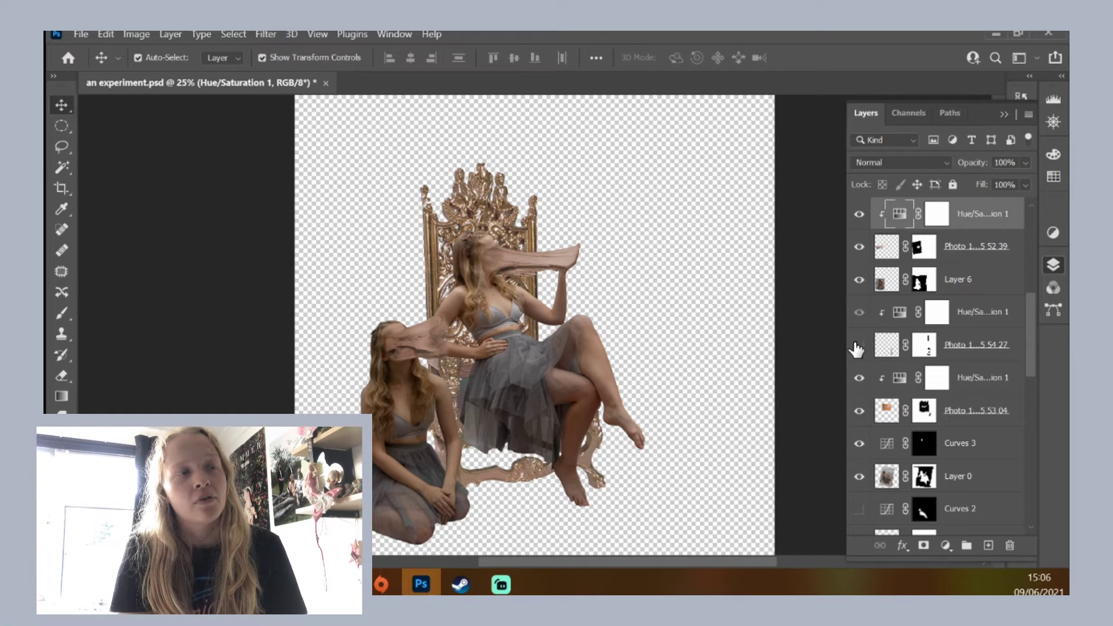
click(857, 346)
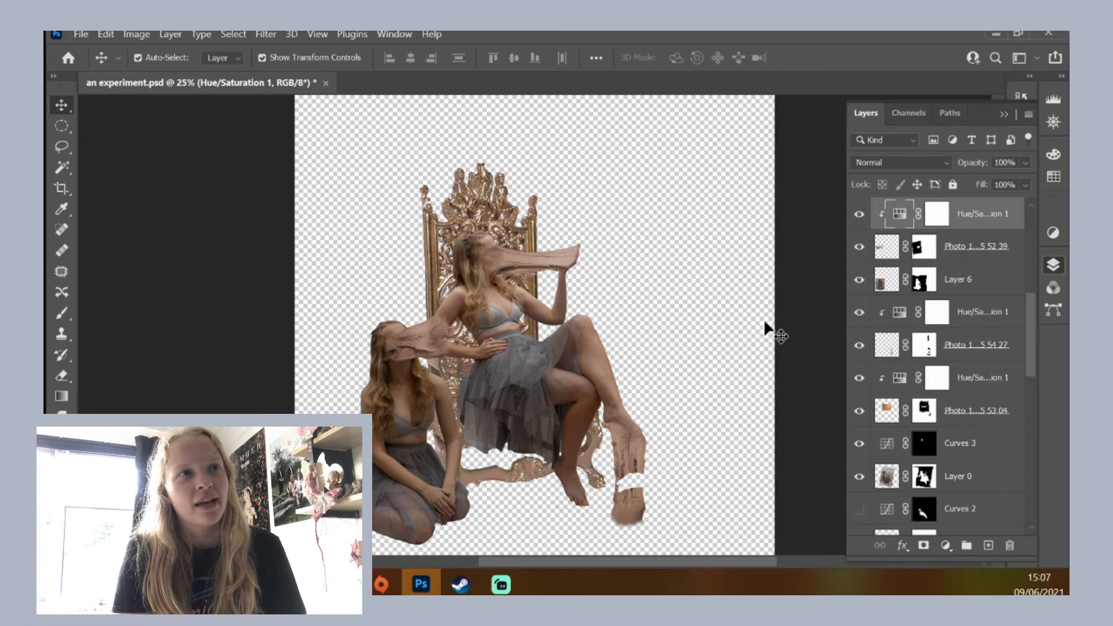
Turn on the dark Color Fill 1 background and show the Layer 5 grass ground
click(1020, 290)
scroll(1029, 301, up, 2)
drag(1035, 310, 1043, 474)
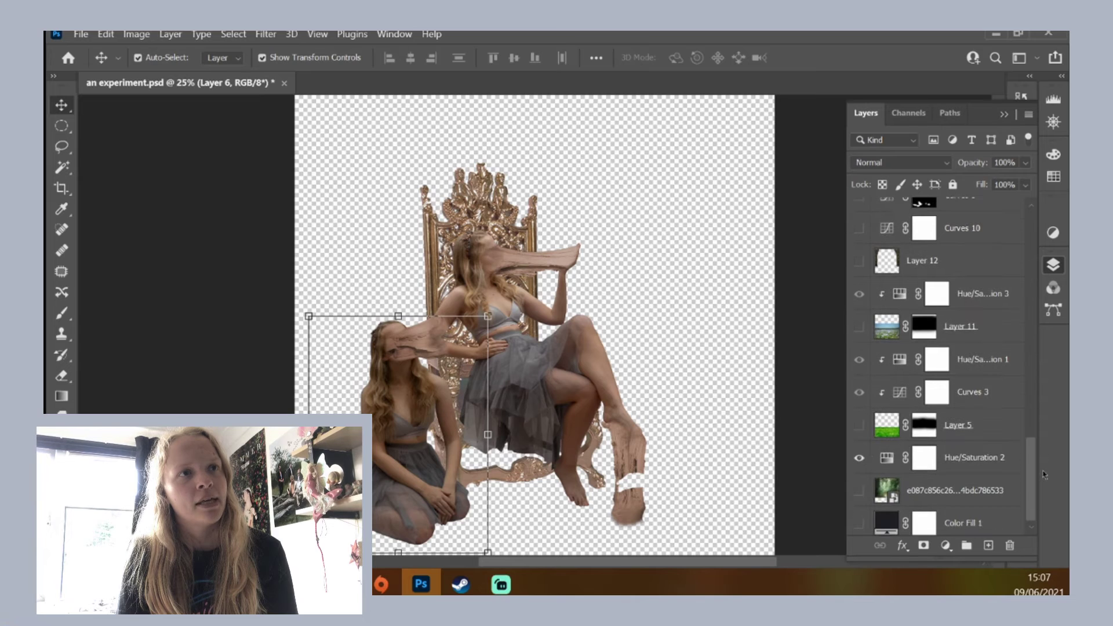
scroll(1029, 475, down, 1)
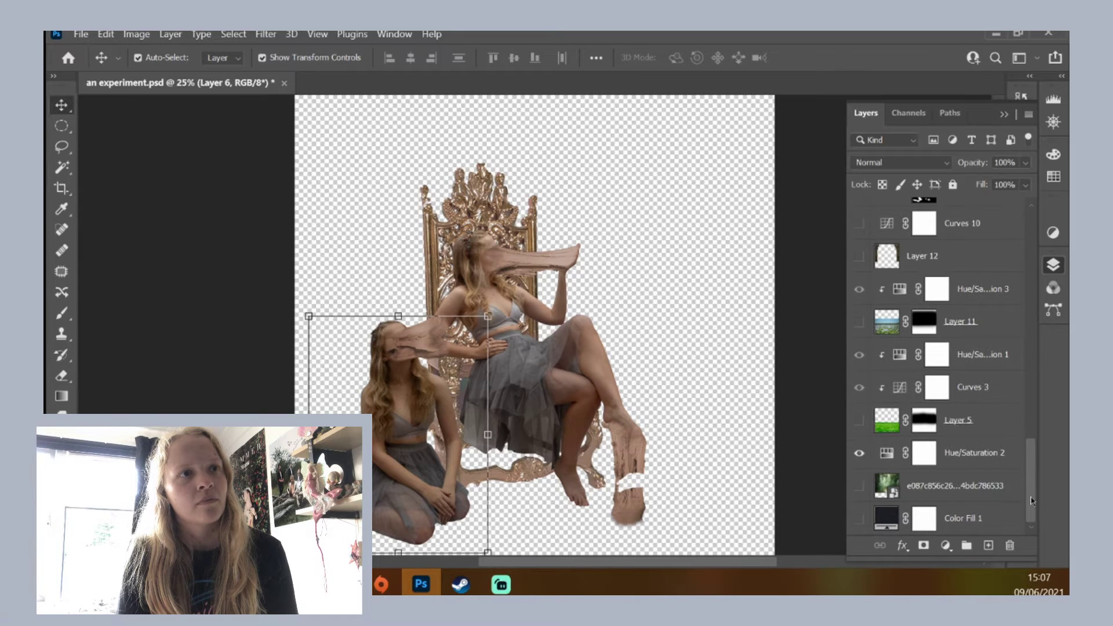
click(859, 518)
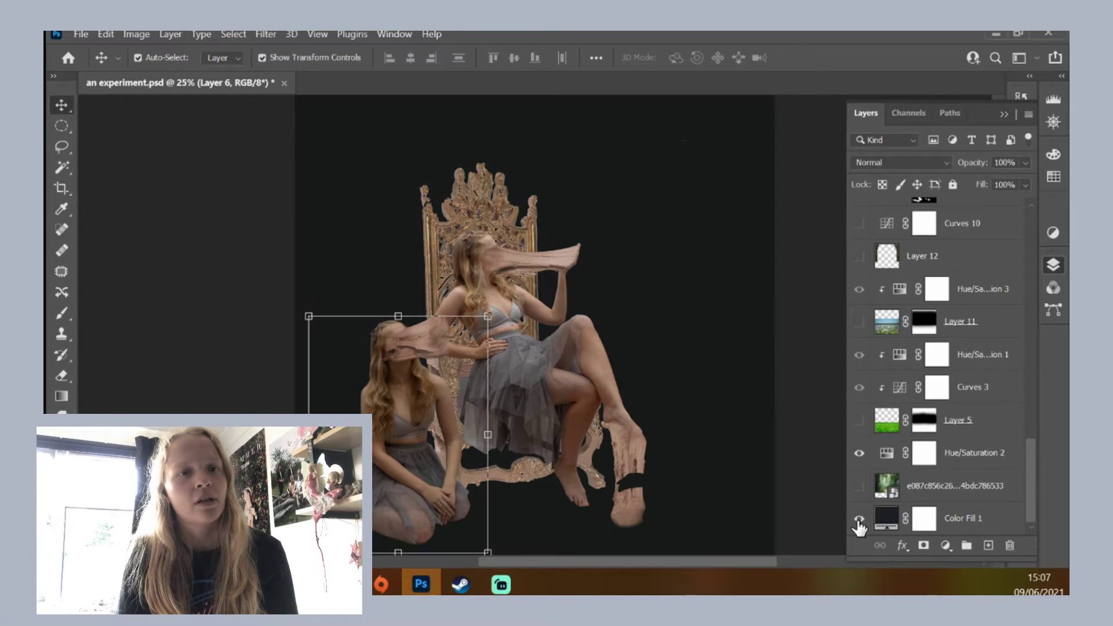
click(824, 497)
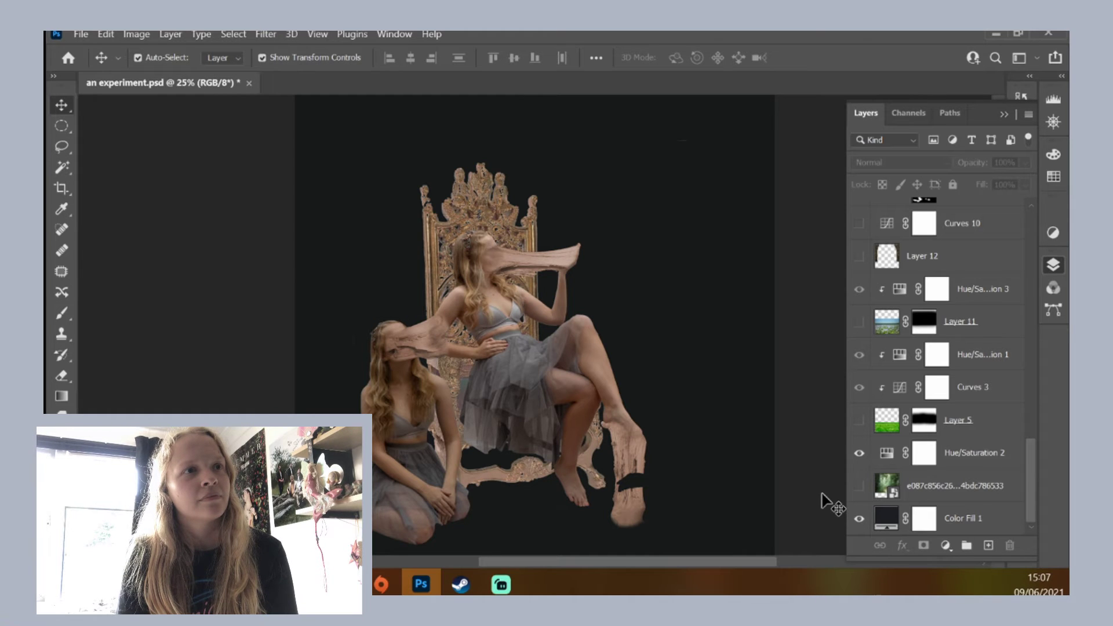
click(858, 420)
Compare the grass with and without Curves 3 and Hue/Saturation 1, finishing with both on
click(858, 388)
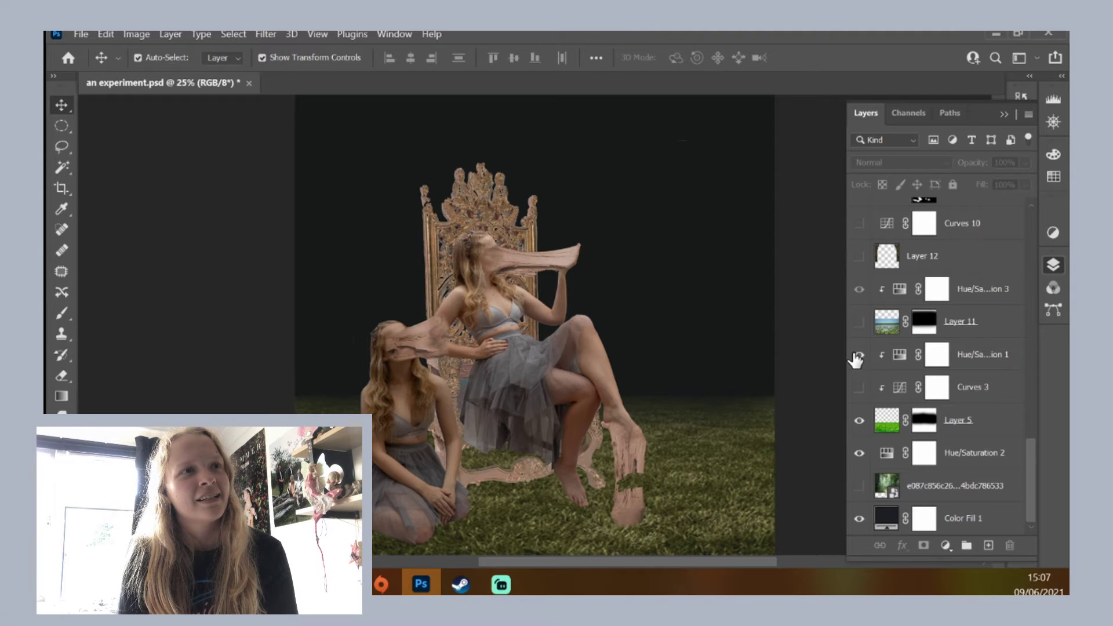
click(857, 354)
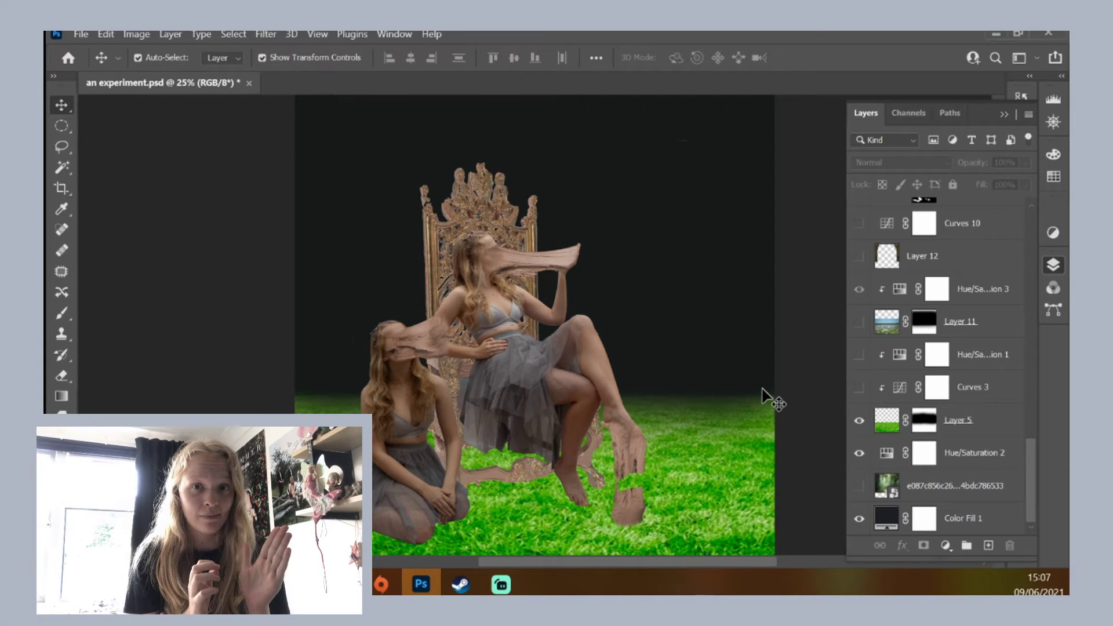
click(858, 354)
click(859, 387)
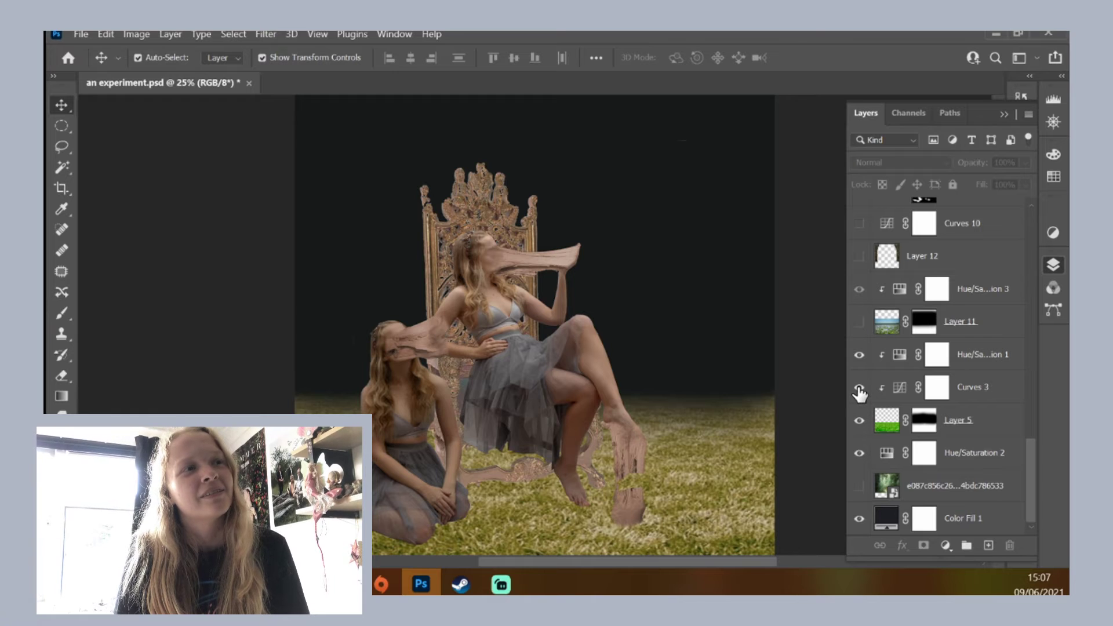
click(859, 355)
click(859, 354)
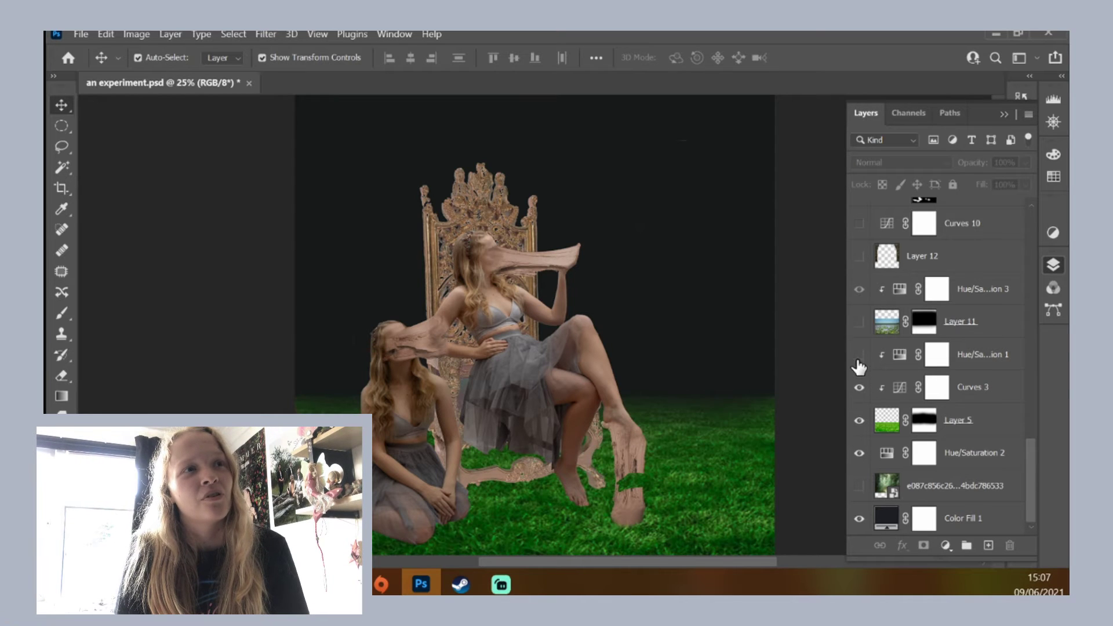
click(858, 388)
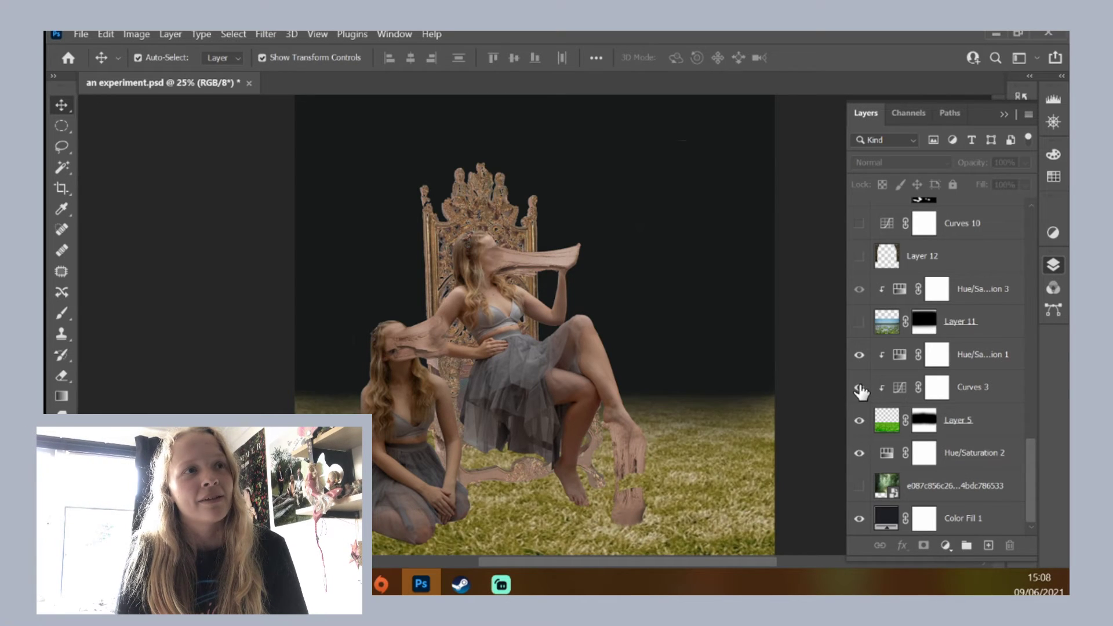
click(859, 387)
click(858, 355)
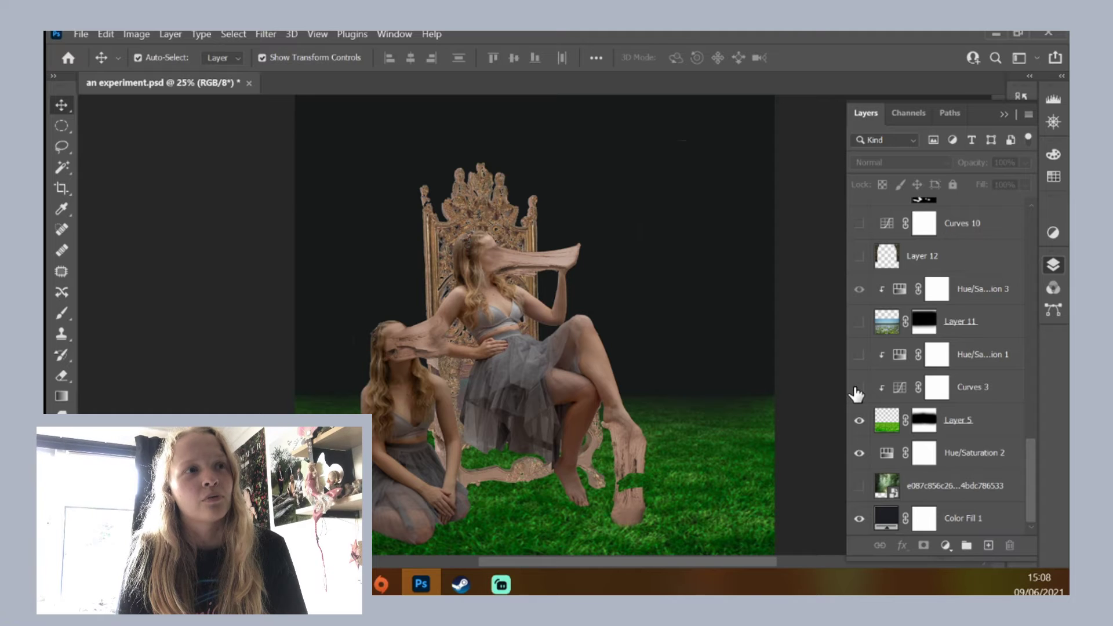
click(859, 387)
click(858, 354)
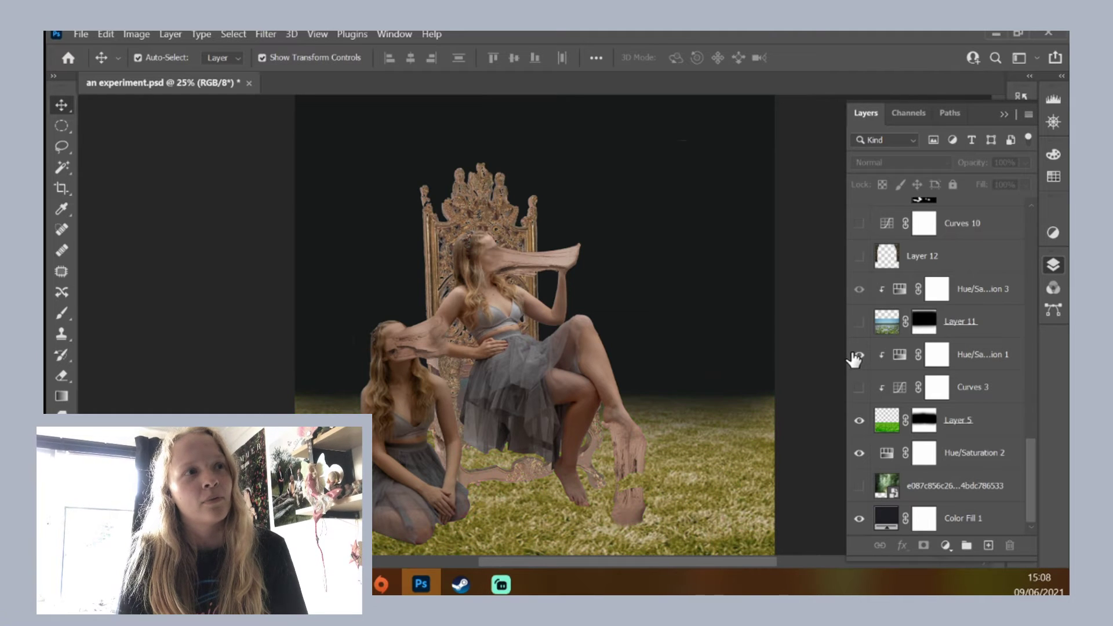
click(859, 387)
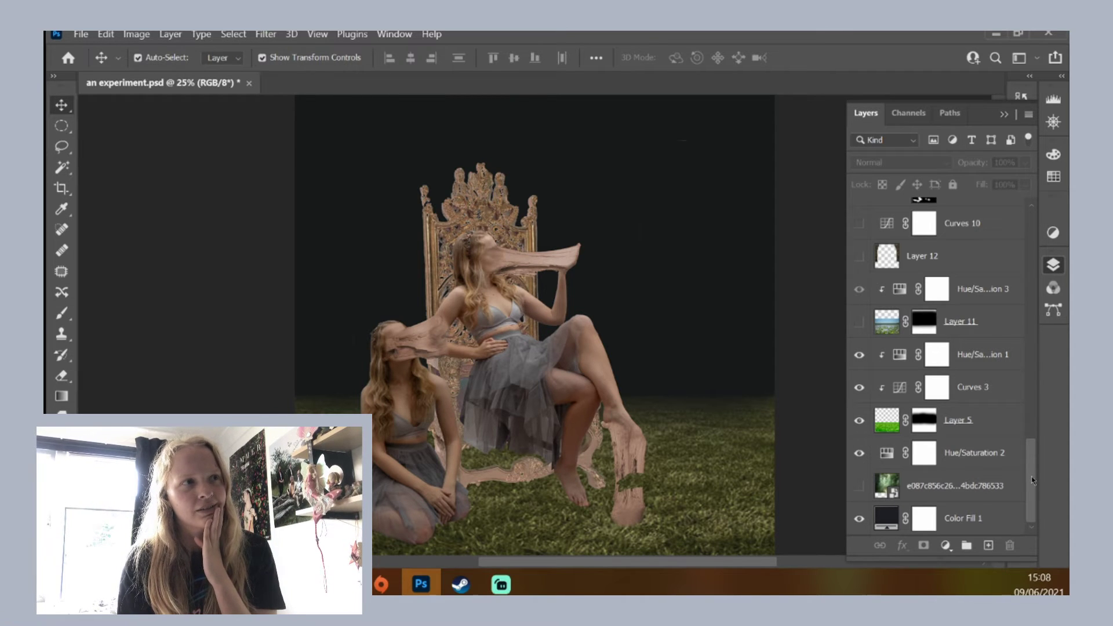
Turn on Curves 13 to darken the throne base, then enable Curves 5 after comparing it
drag(1031, 480, 1029, 428)
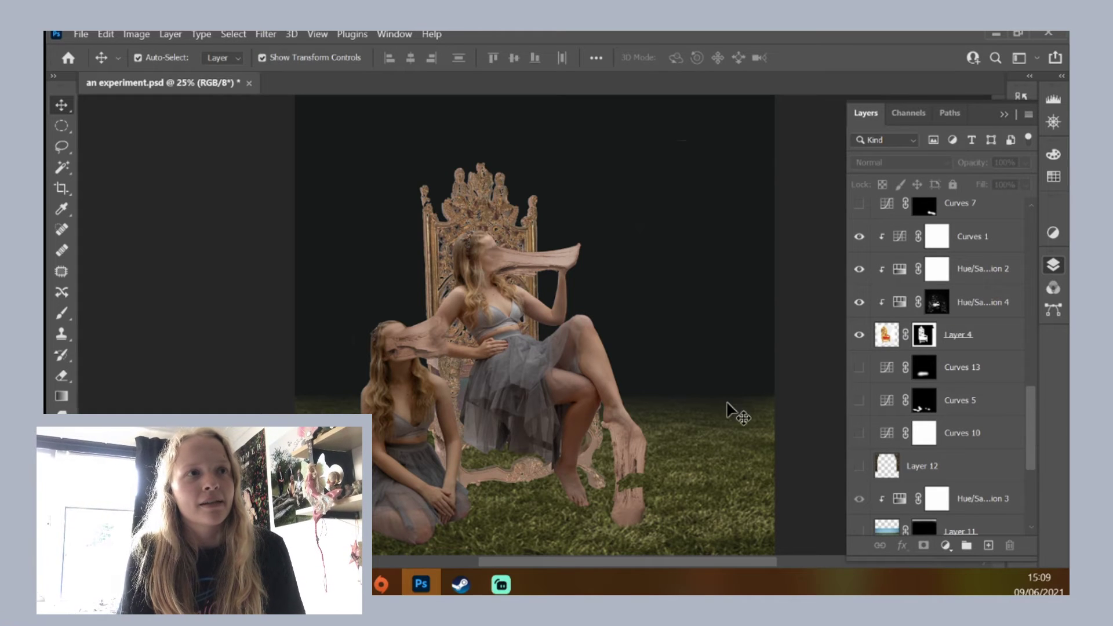
click(858, 367)
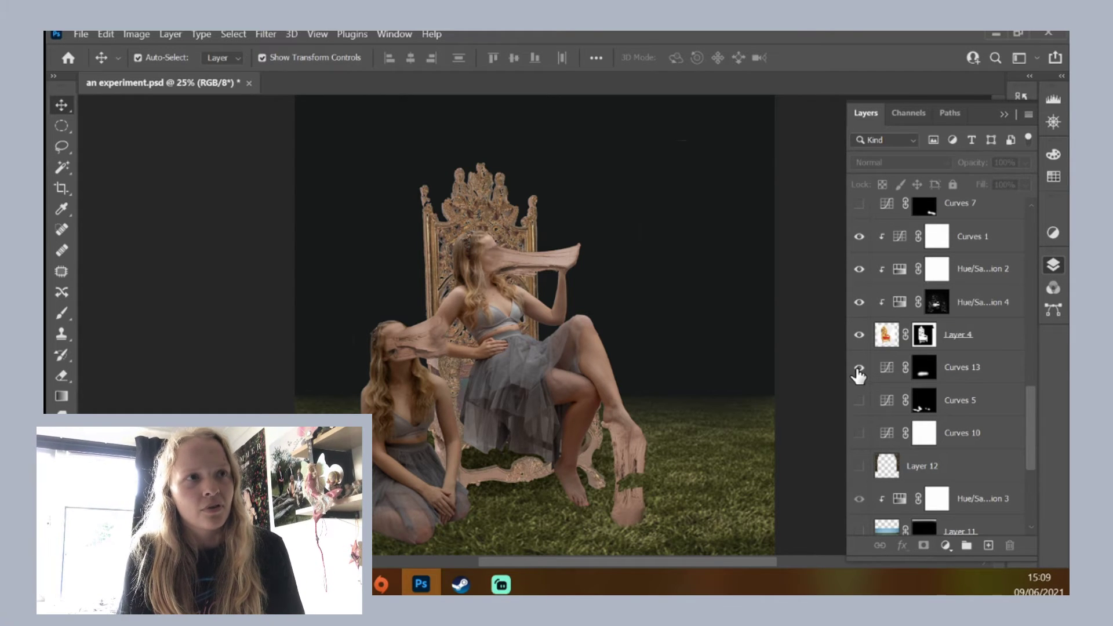
click(858, 401)
click(859, 400)
click(859, 400)
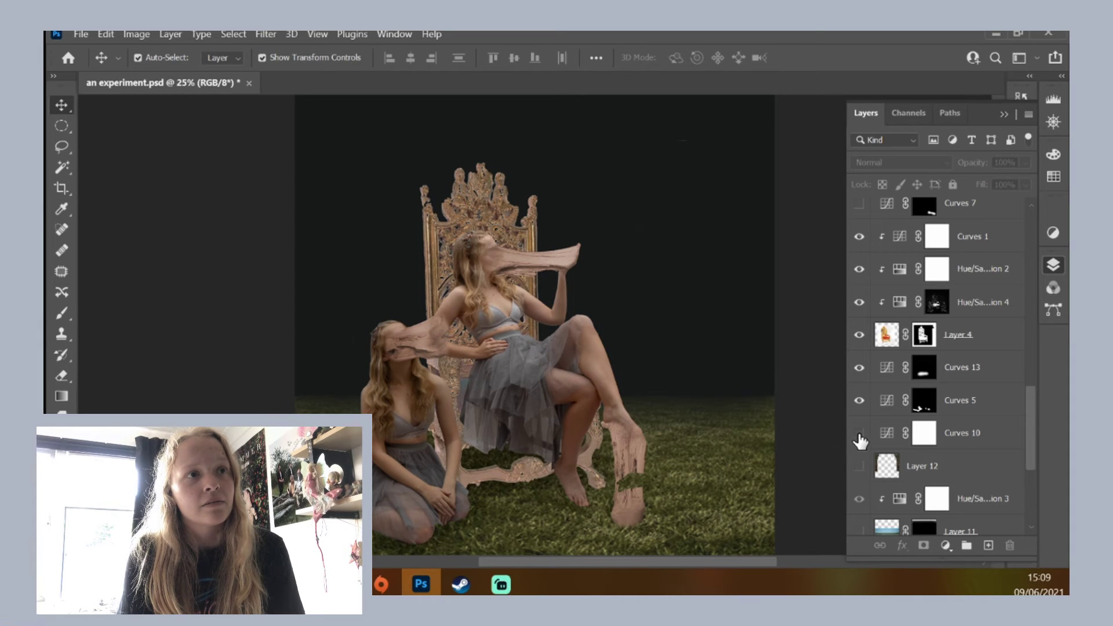
Enable Curves 2, reveal the third kneeling woman on Layer 8, and apply the Curves 7 darkening
drag(1033, 442, 1029, 399)
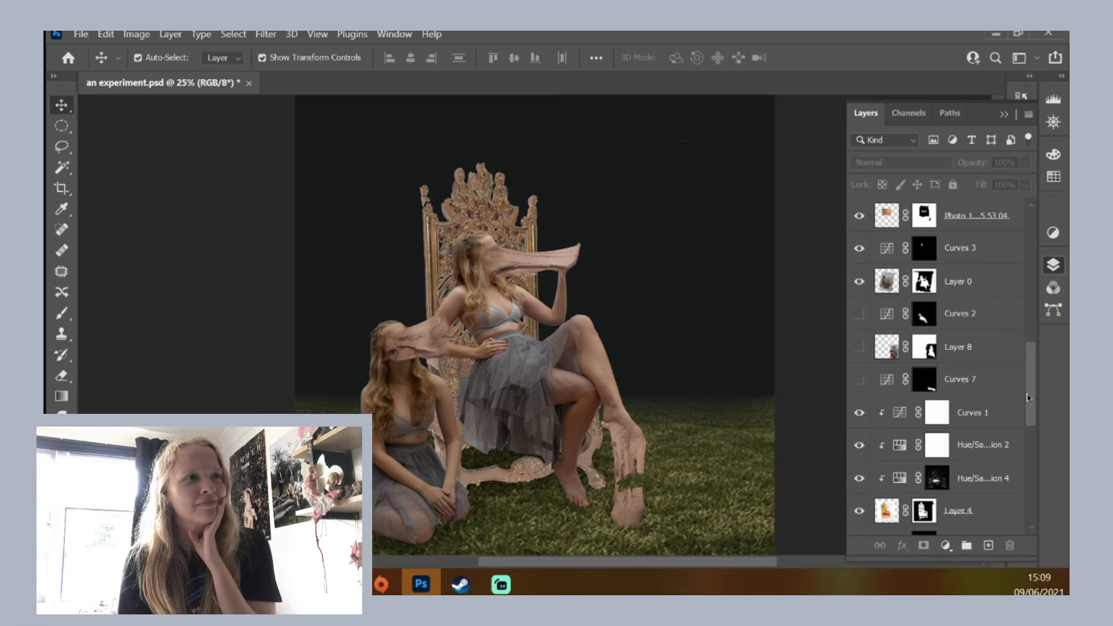
click(858, 314)
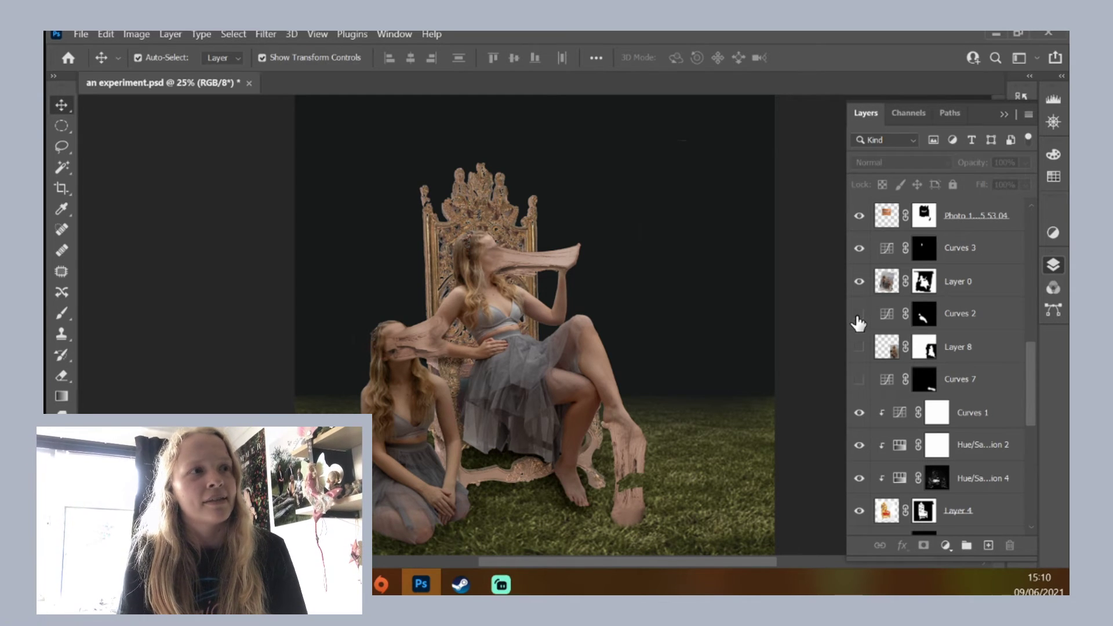
click(858, 315)
click(859, 314)
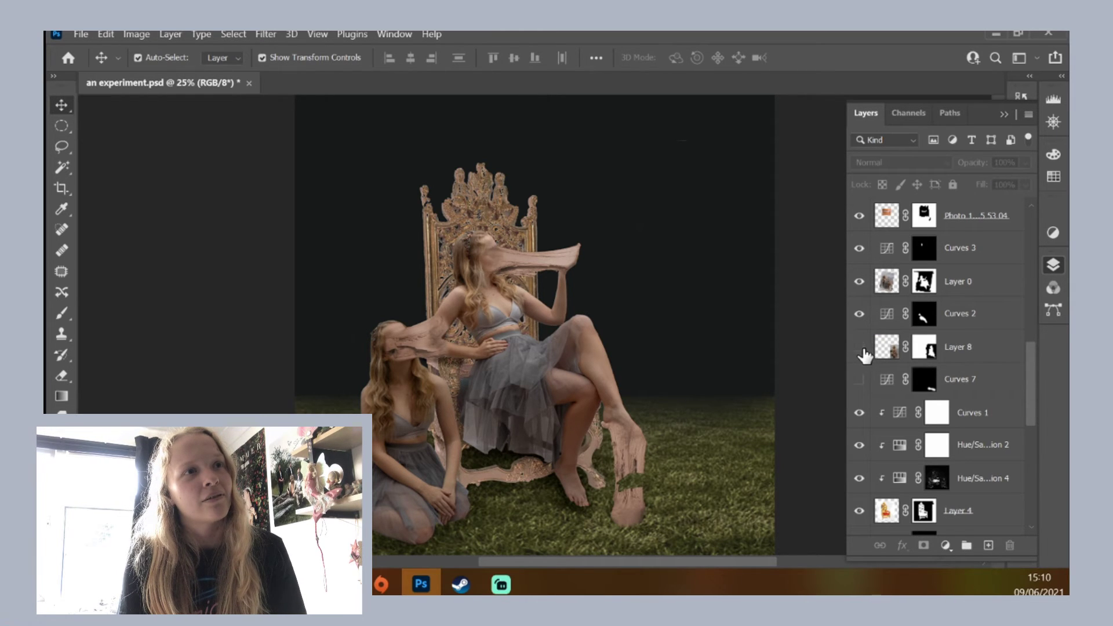
click(859, 347)
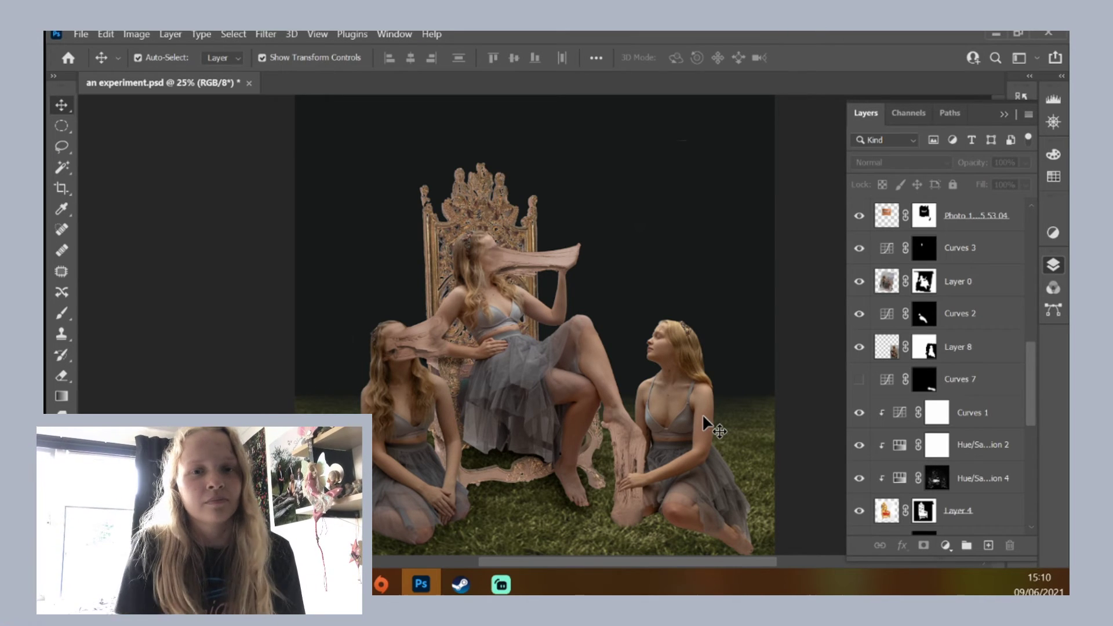
click(859, 380)
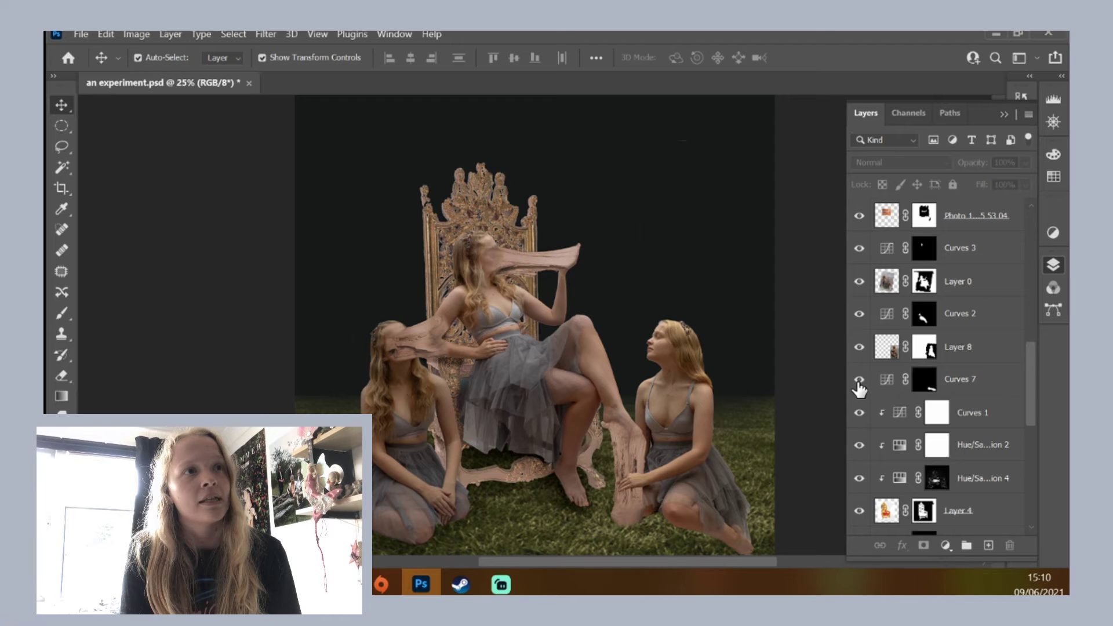
Show the right girl's stretched face layer and keep its Hue/Saturation desaturation on after comparing
drag(1032, 387, 1013, 285)
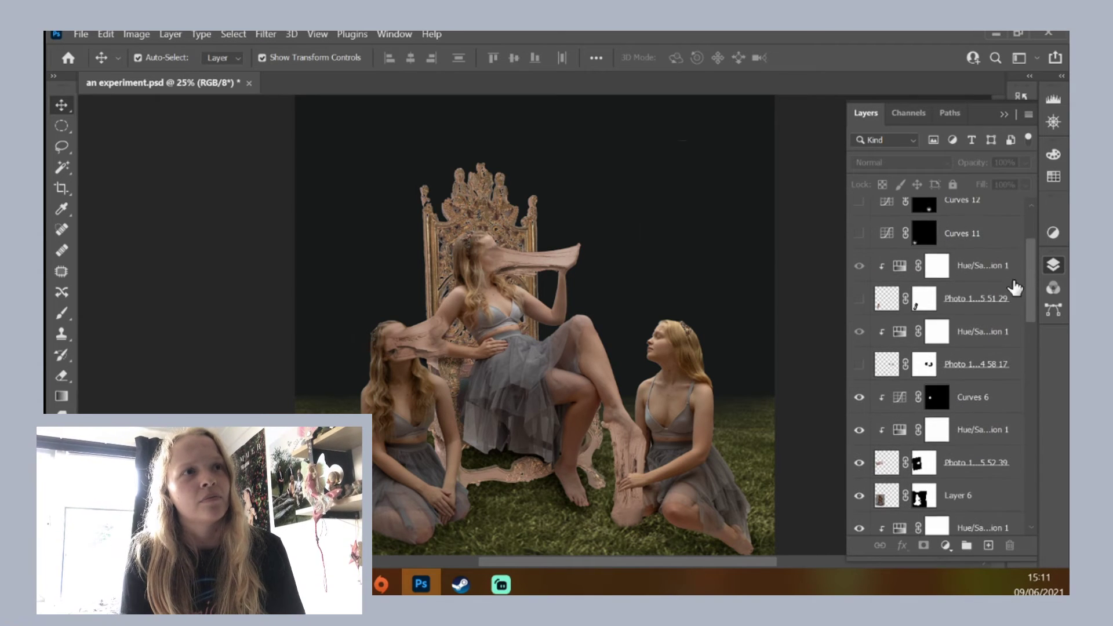
click(858, 365)
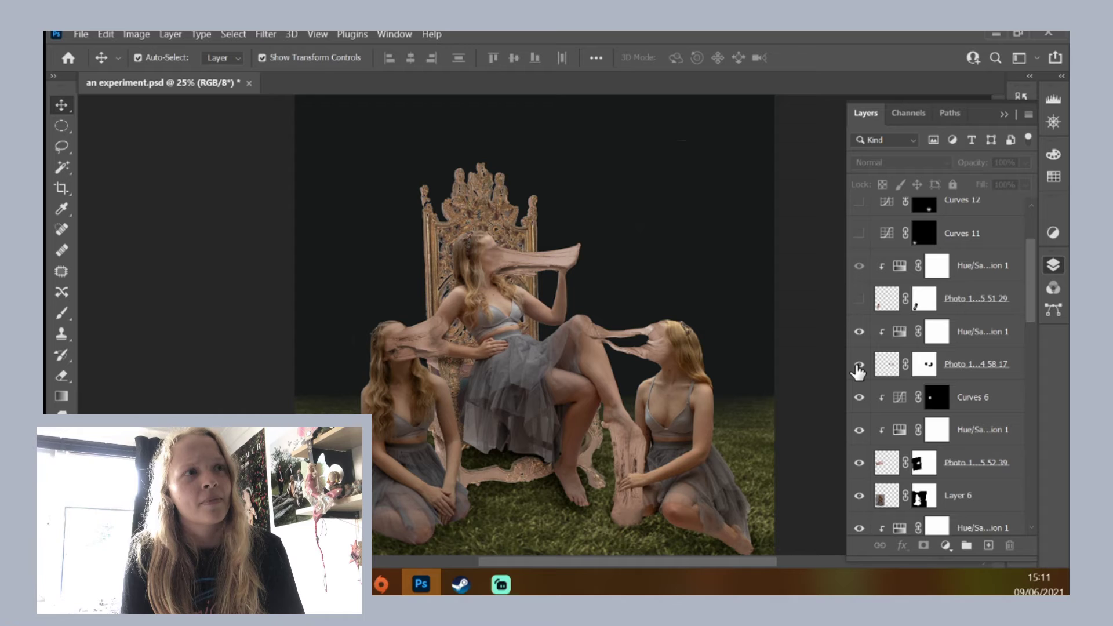
click(858, 331)
click(858, 332)
click(859, 331)
click(858, 331)
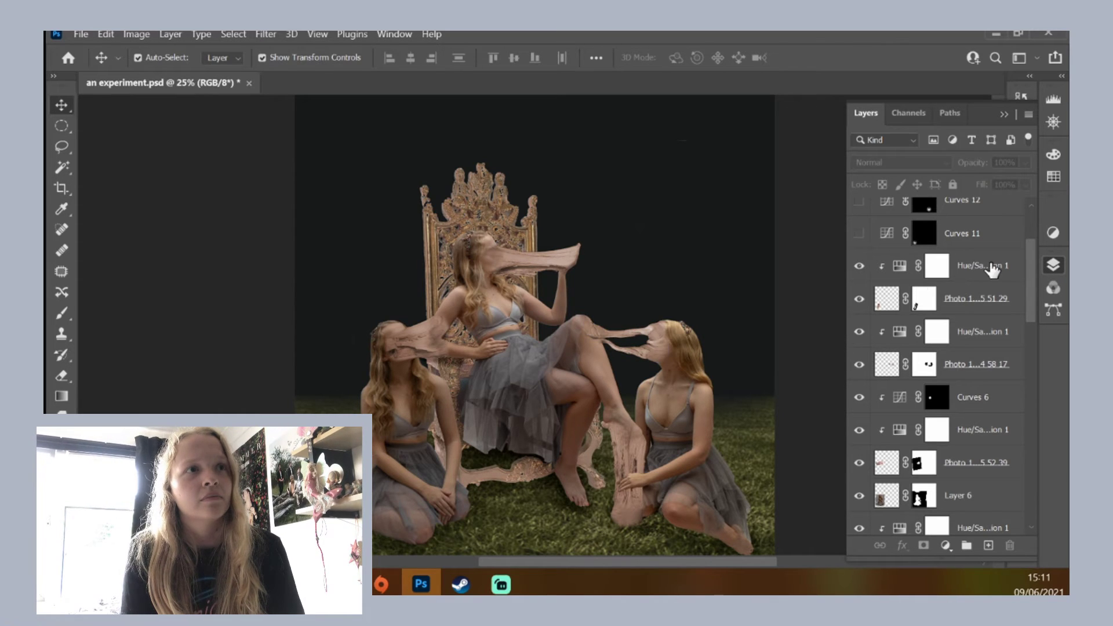
scroll(1024, 242, up, 3)
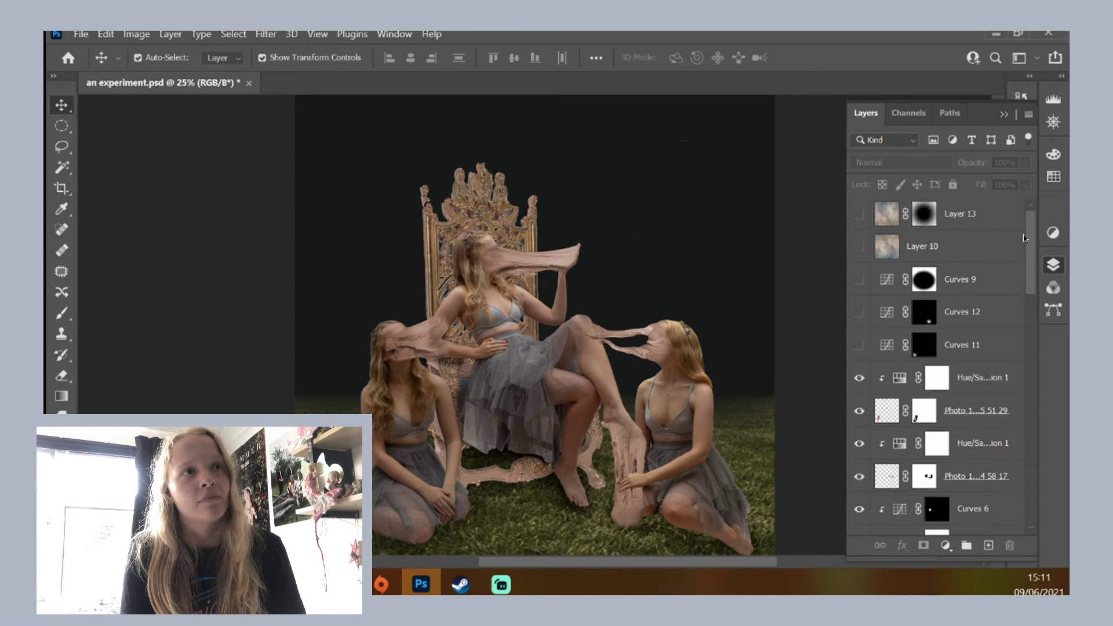
Make the misty forest photo layer at the bottom of the stack visible
drag(1025, 239, 1034, 492)
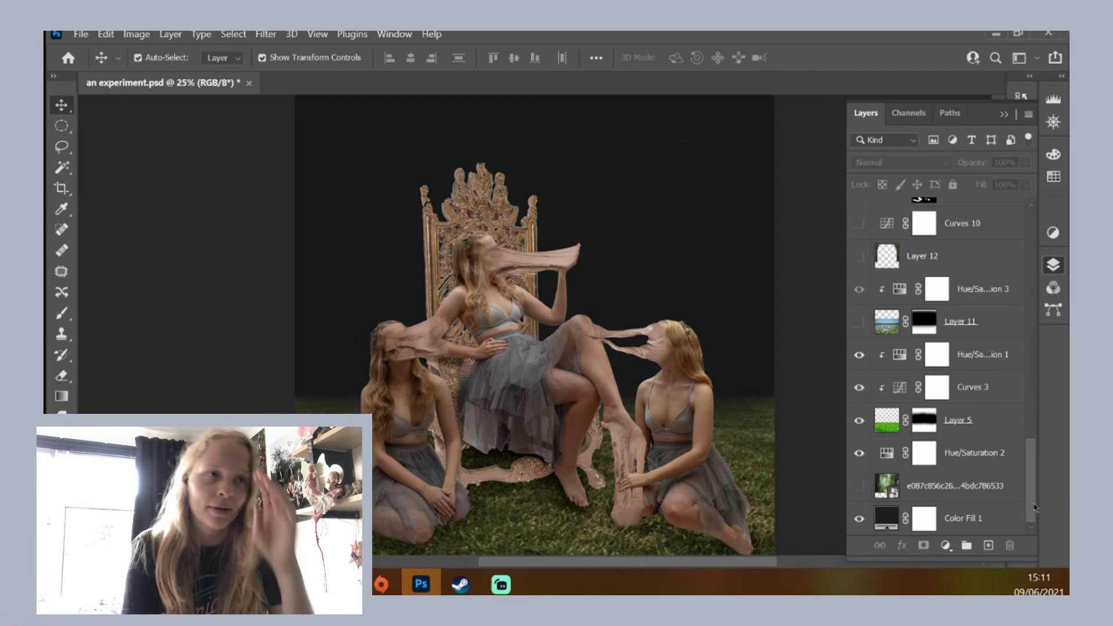
click(859, 488)
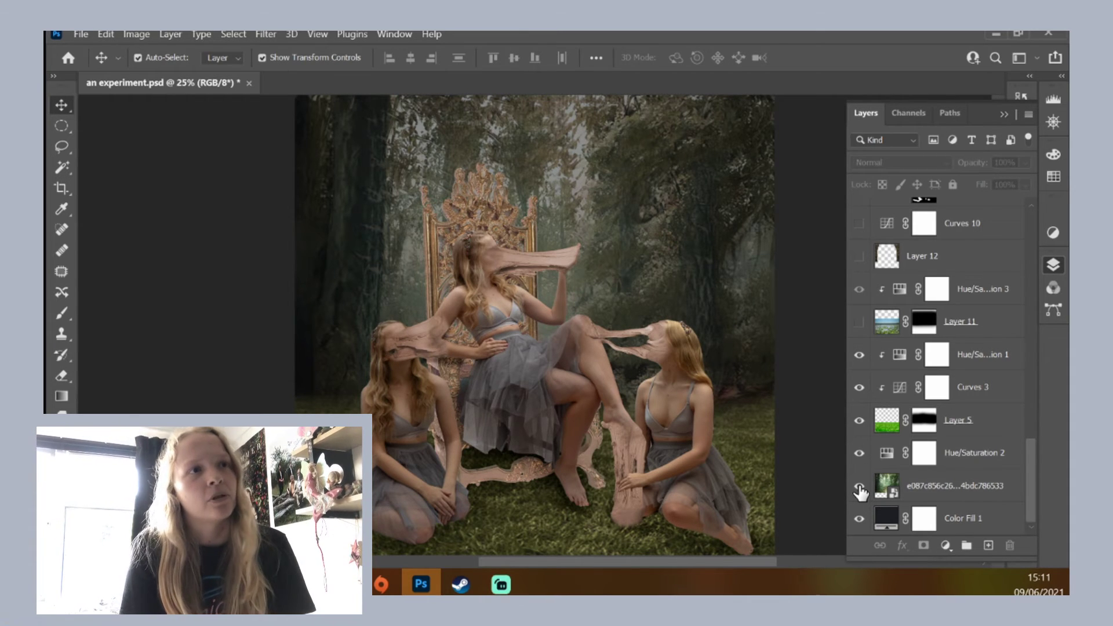
drag(1031, 464, 1029, 438)
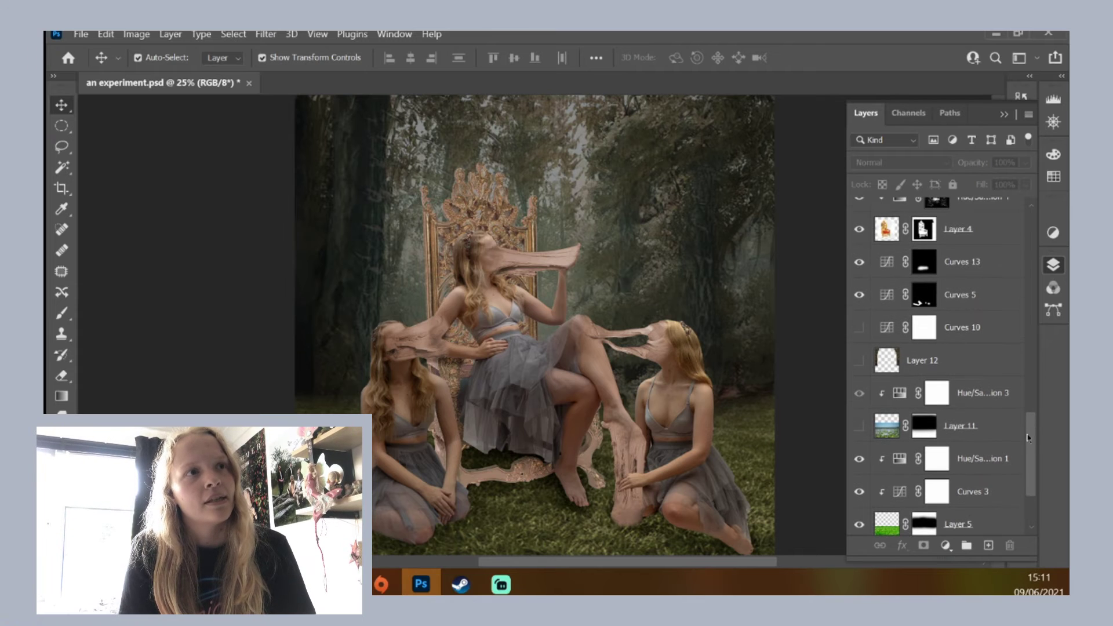
Show Layer 12's framing tree trunks and enable Curves 10 to darken the upper centre
click(858, 360)
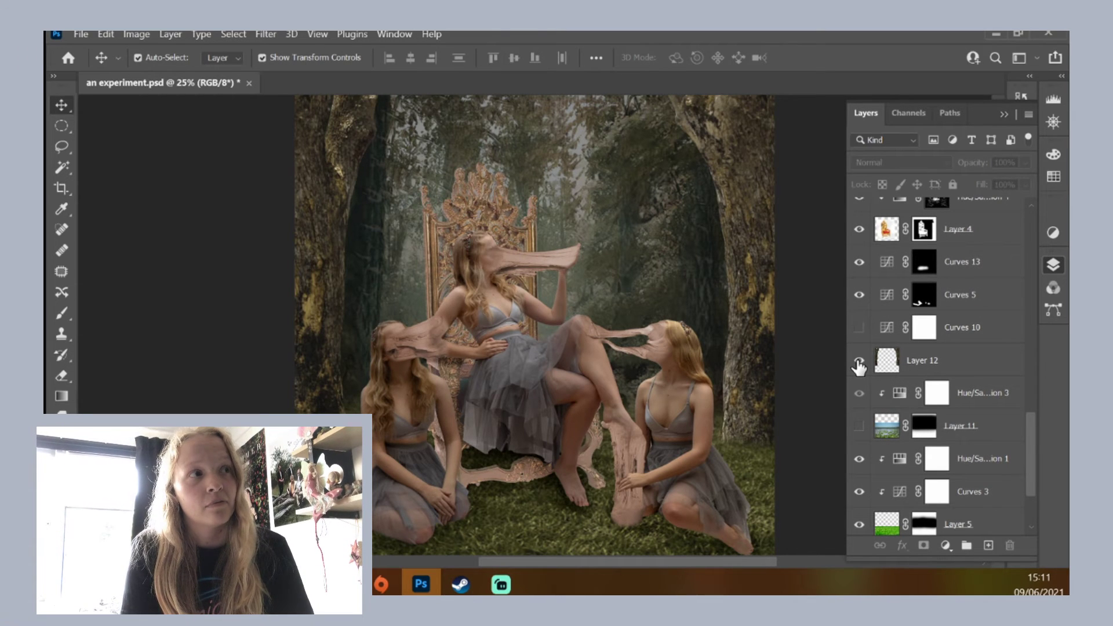
click(858, 328)
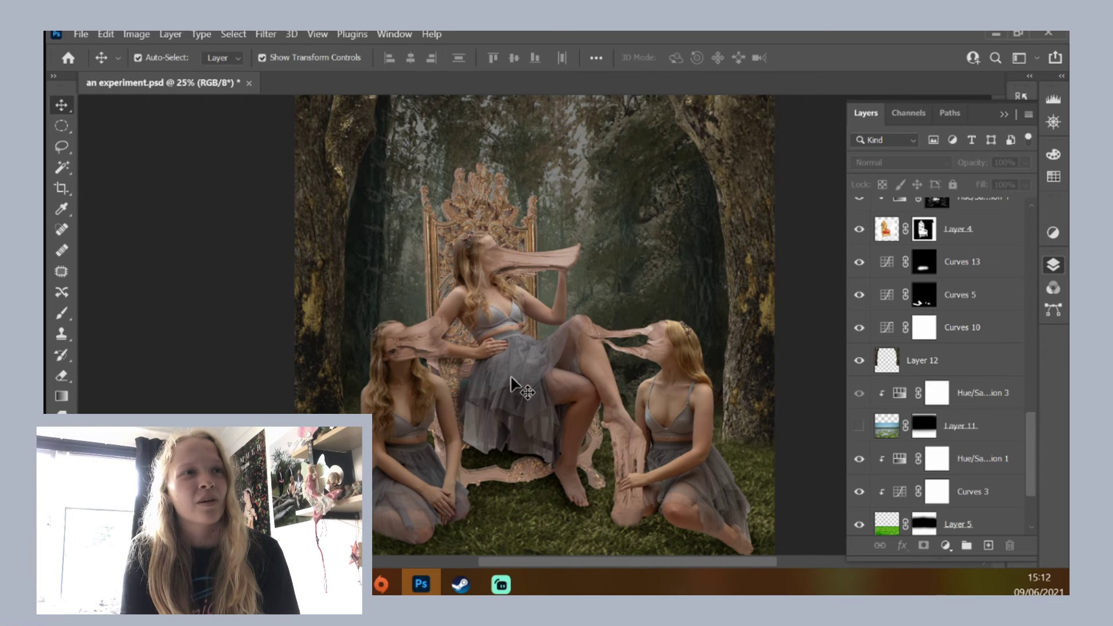
Show Layer 11's flowery grass, confirm its 40% opacity, and leave it visible after comparing
click(856, 429)
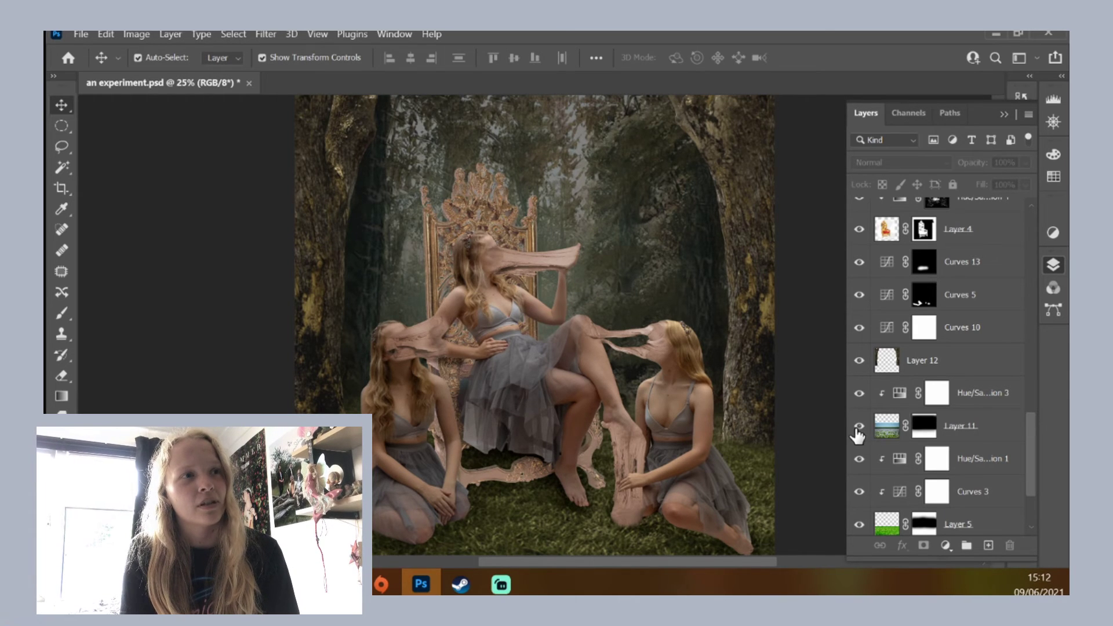
click(857, 428)
click(856, 427)
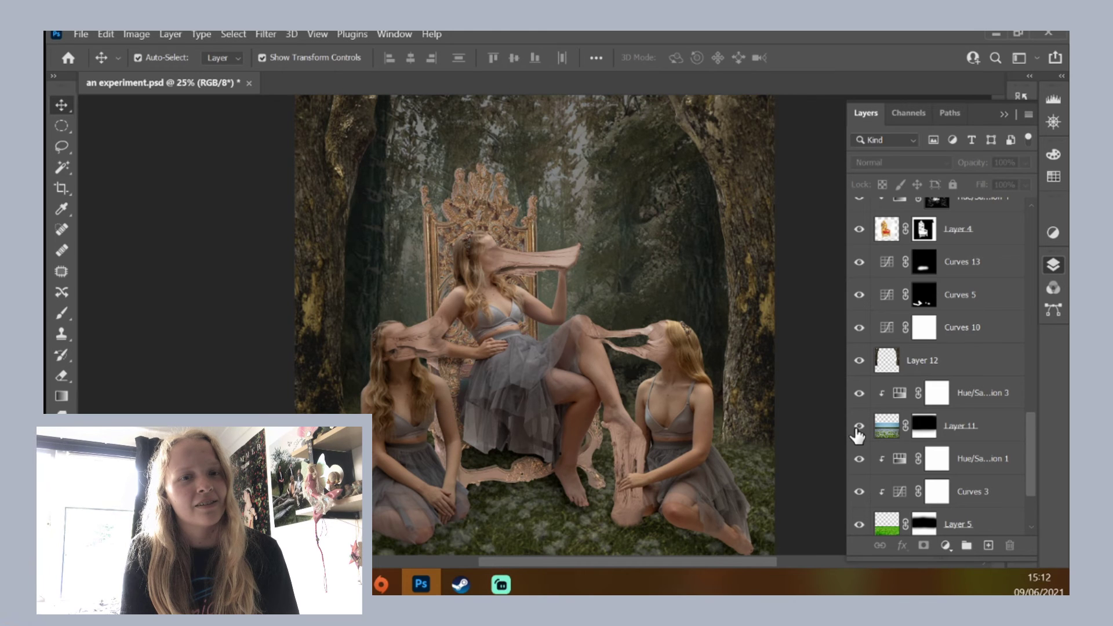
click(1011, 427)
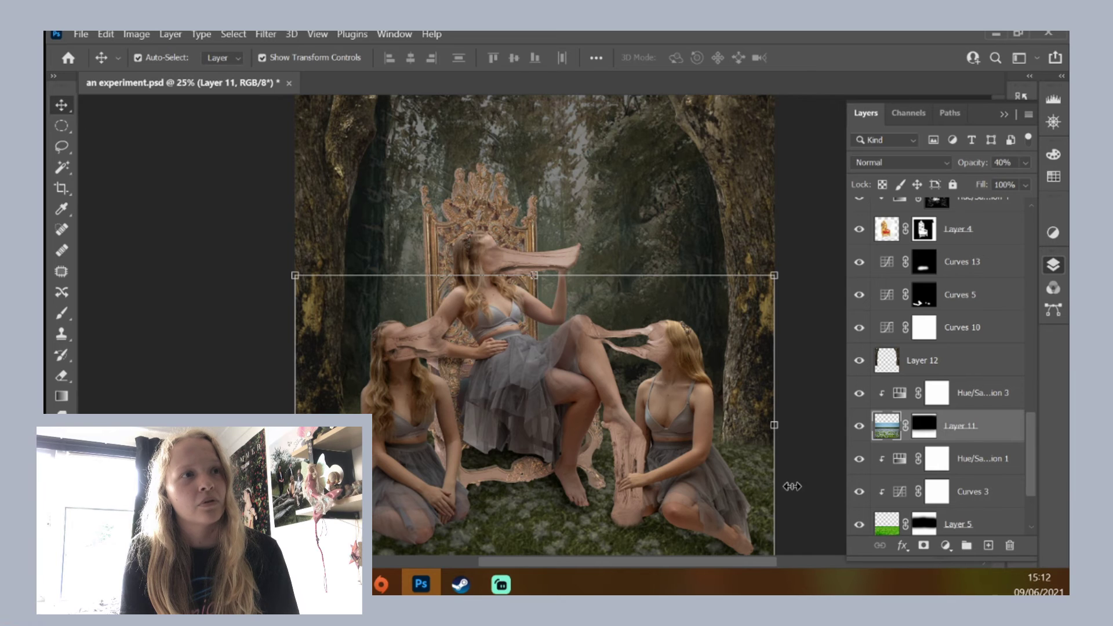
click(856, 428)
click(857, 429)
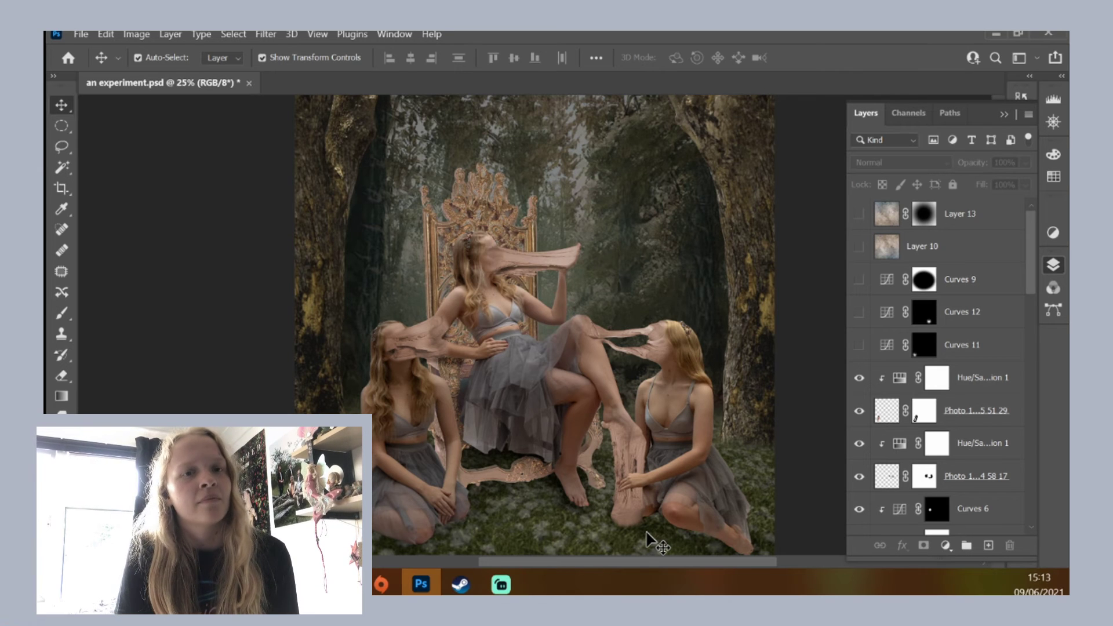
Enable Curves 11, Curves 12, the Curves 9 vignette and the Layer 10 texture overlay
click(858, 346)
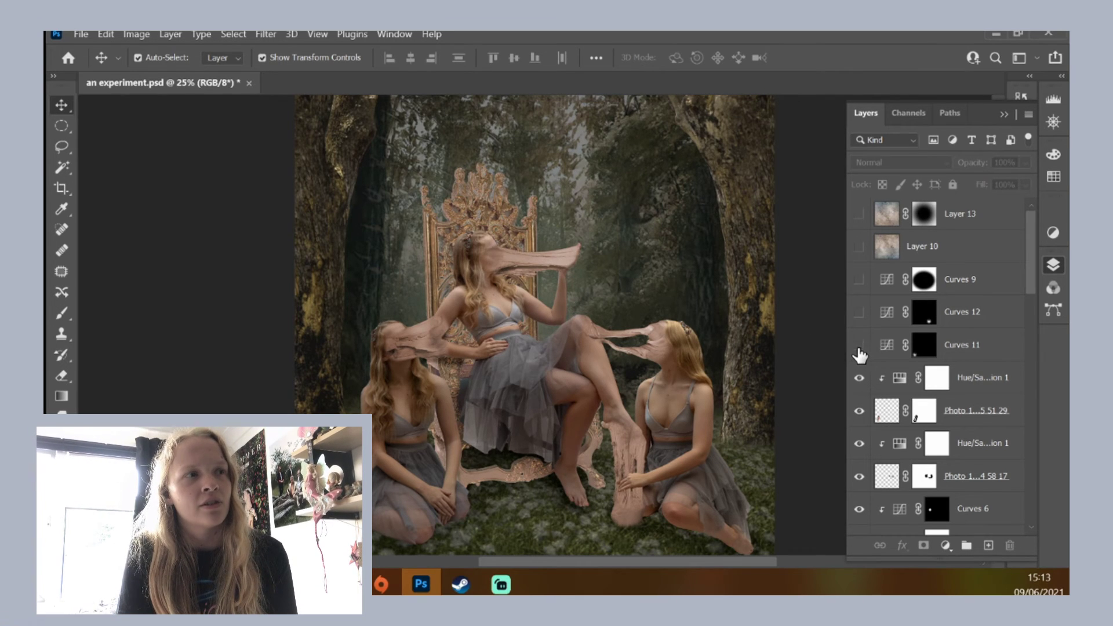
click(858, 312)
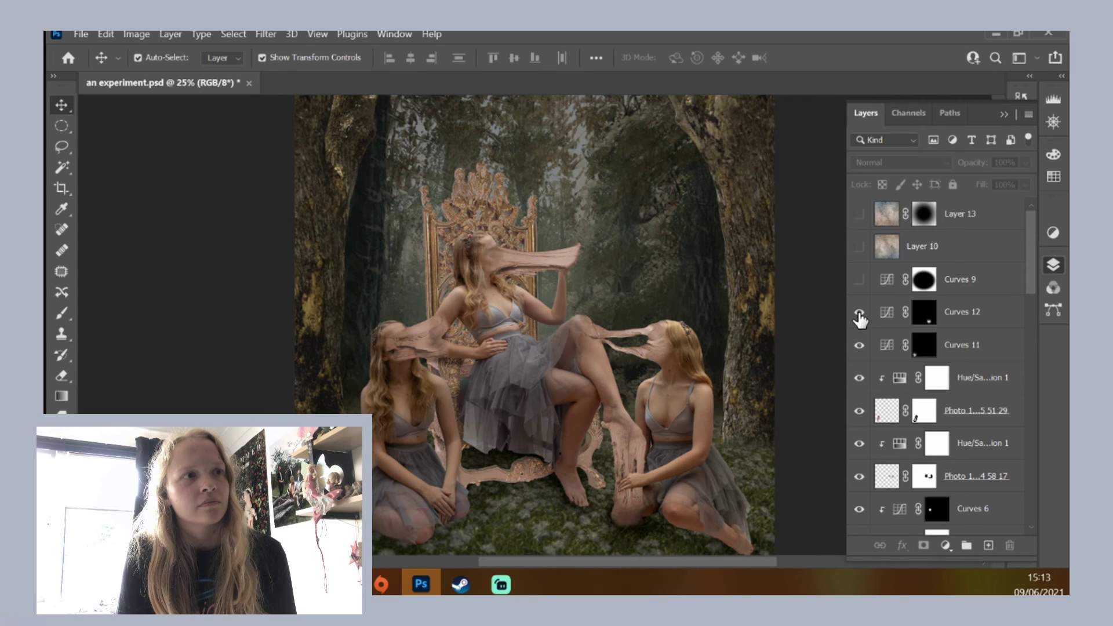
click(859, 280)
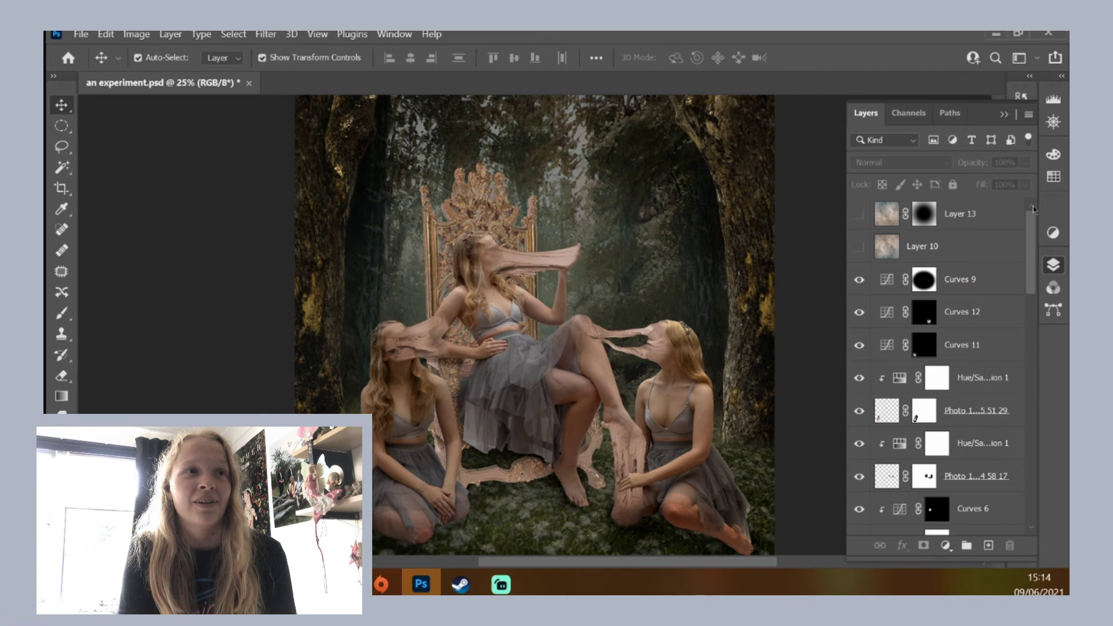
click(859, 249)
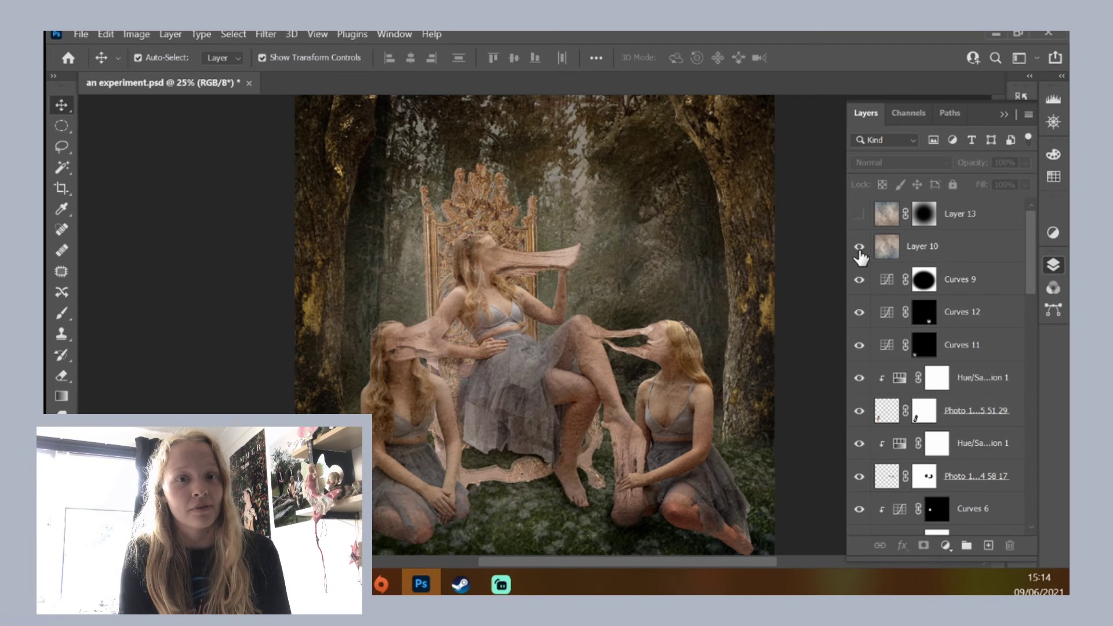
click(859, 254)
click(859, 254)
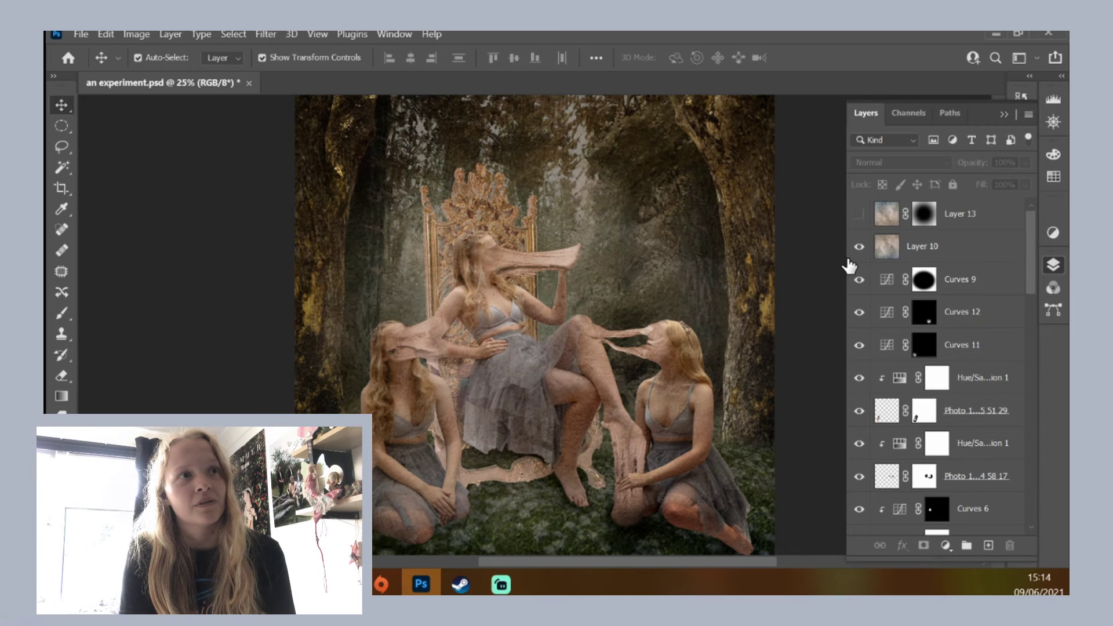
click(859, 247)
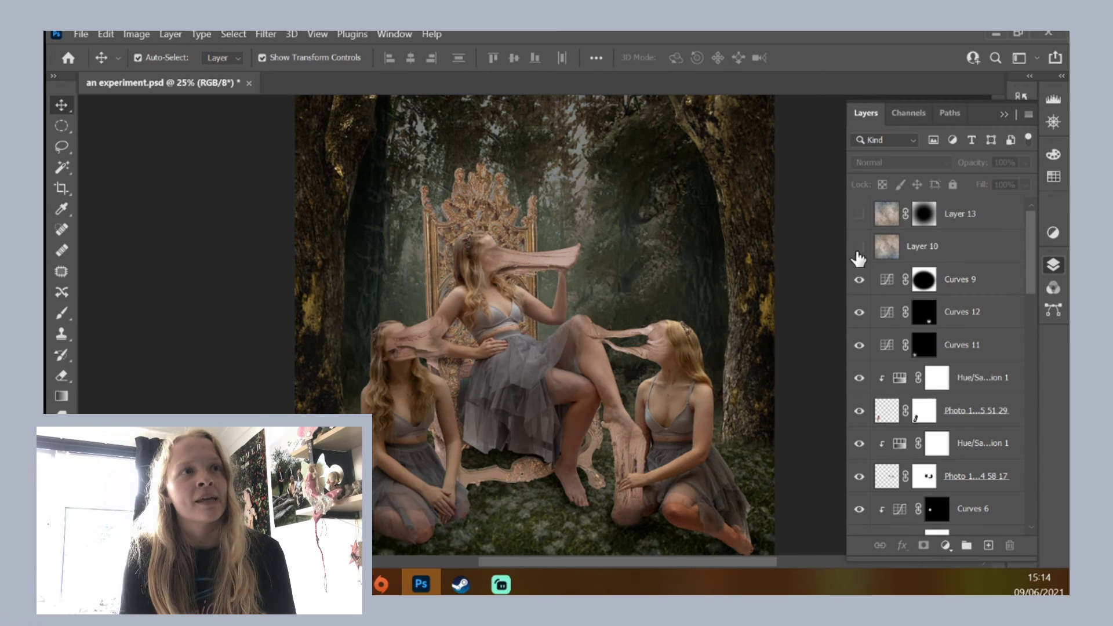
click(858, 247)
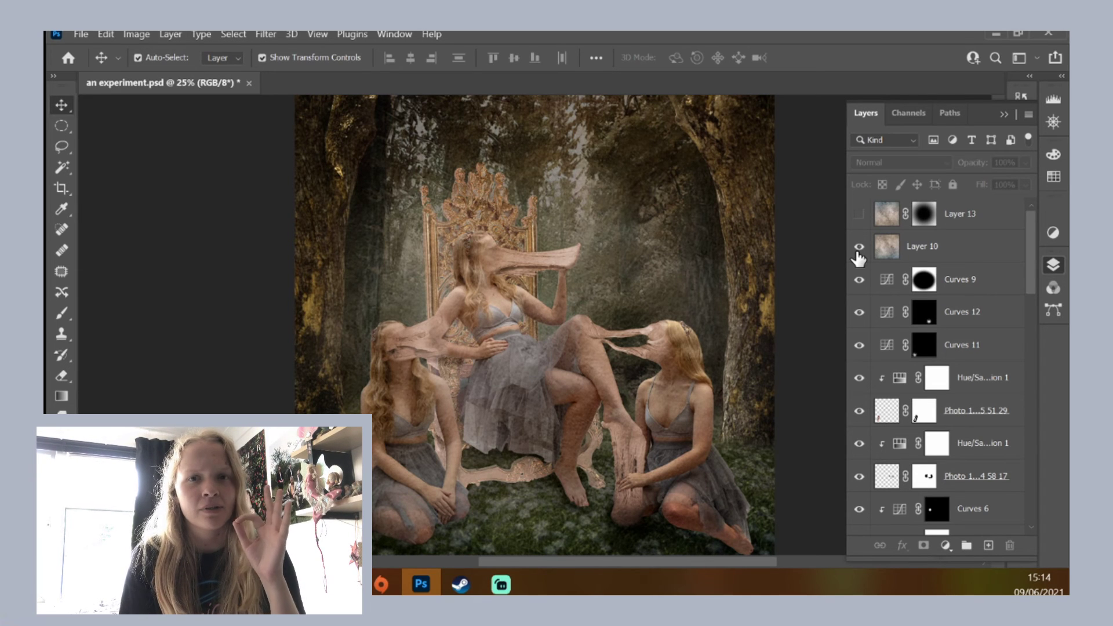
click(857, 252)
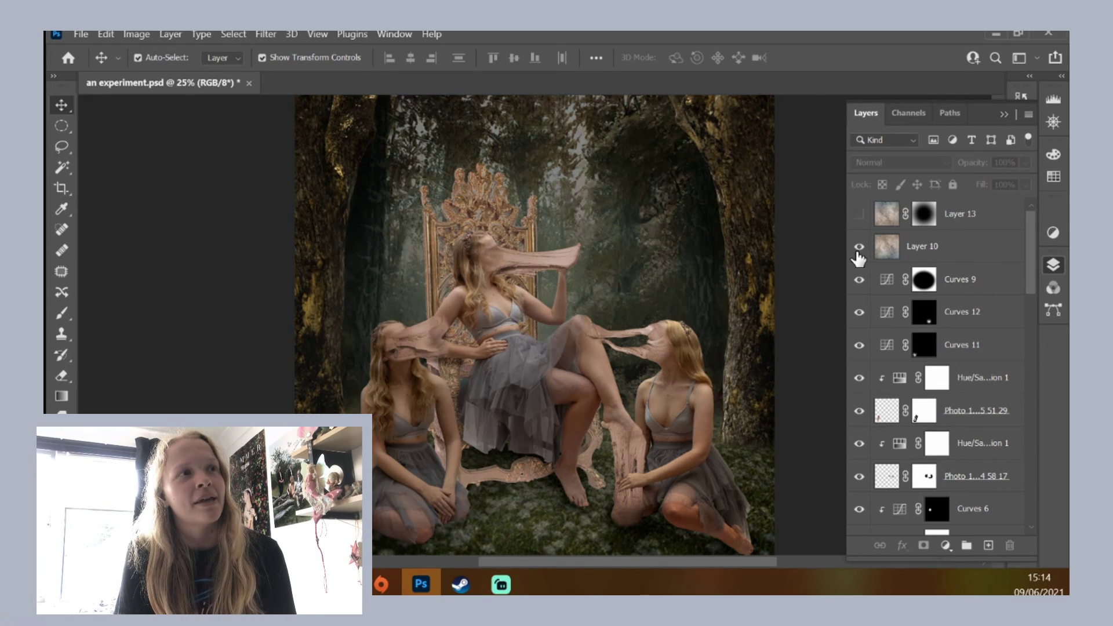
click(858, 247)
click(859, 214)
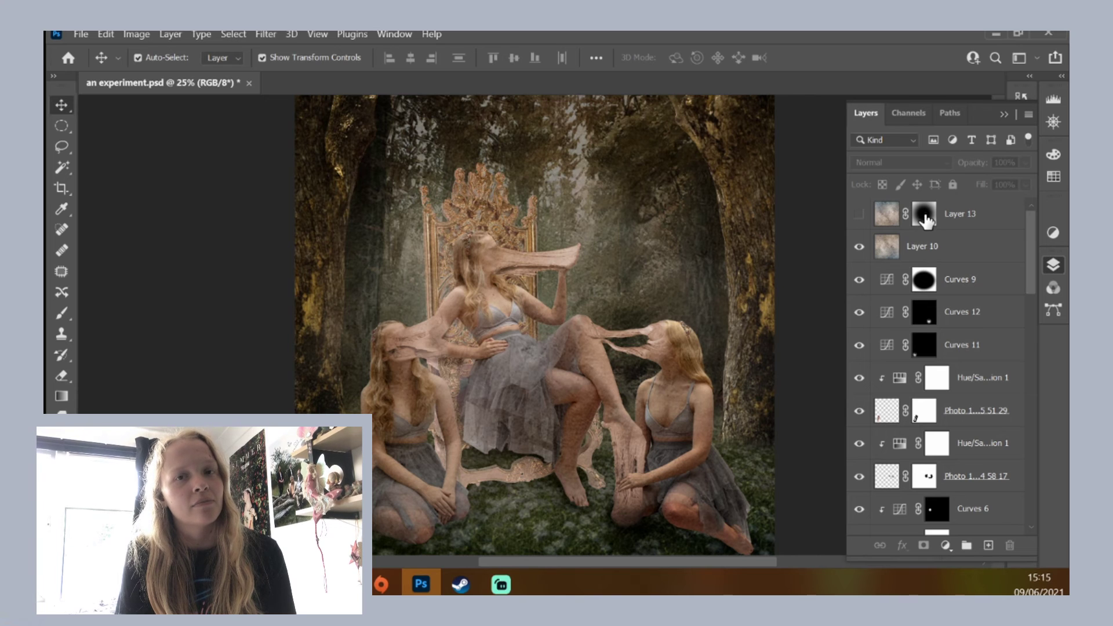
Compare the edges with and without Layer 13, leaving its edge-brightening texture visible
click(858, 215)
click(861, 215)
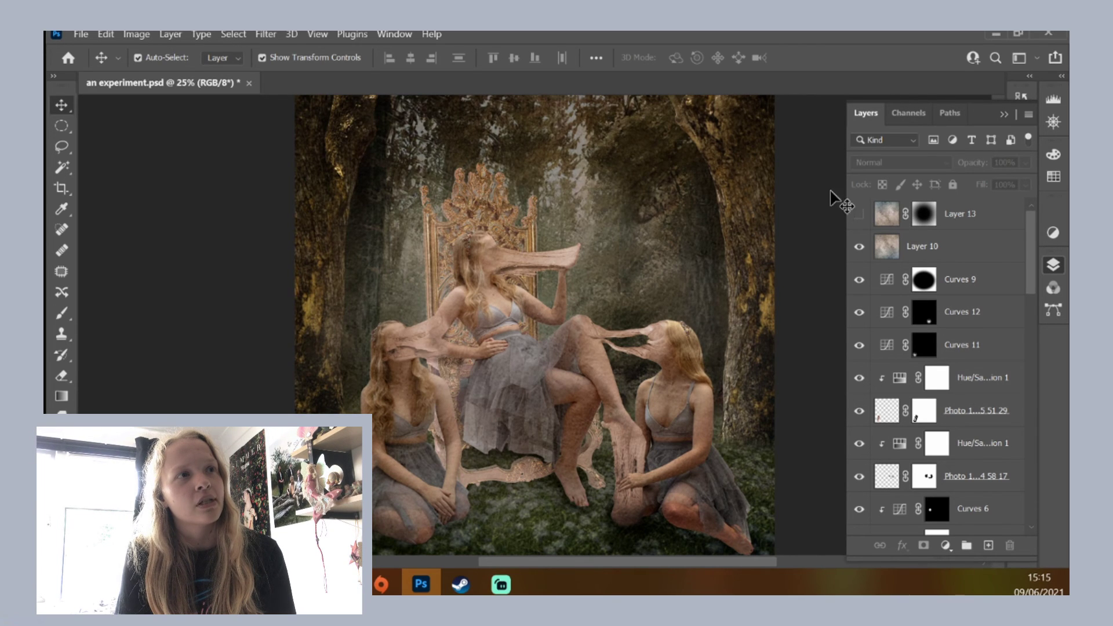
click(859, 216)
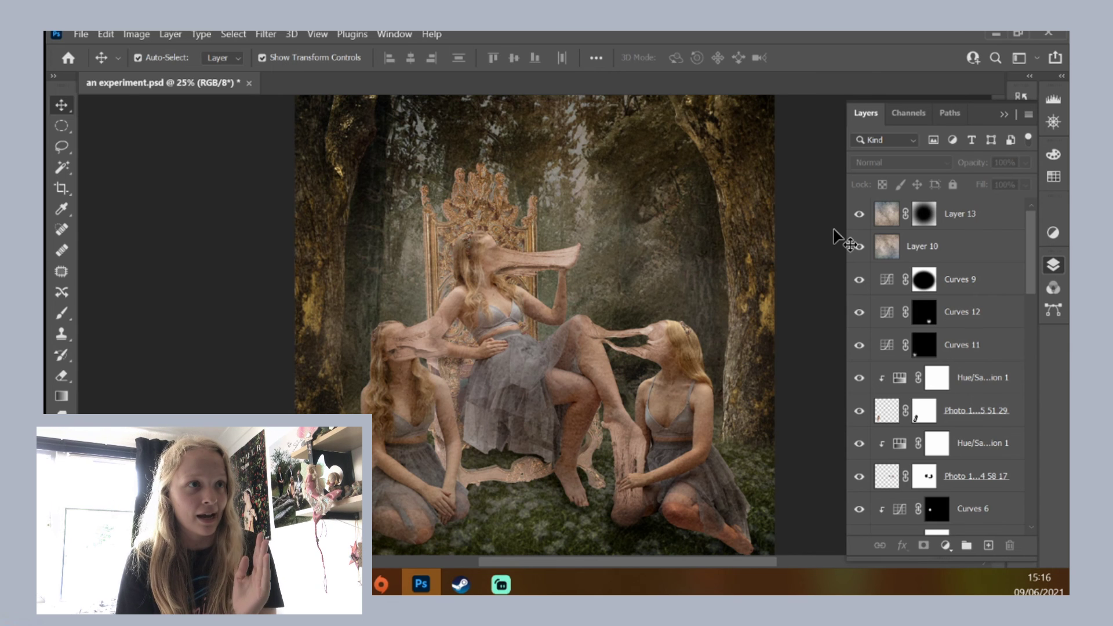
click(861, 280)
click(861, 280)
click(861, 280)
click(861, 280)
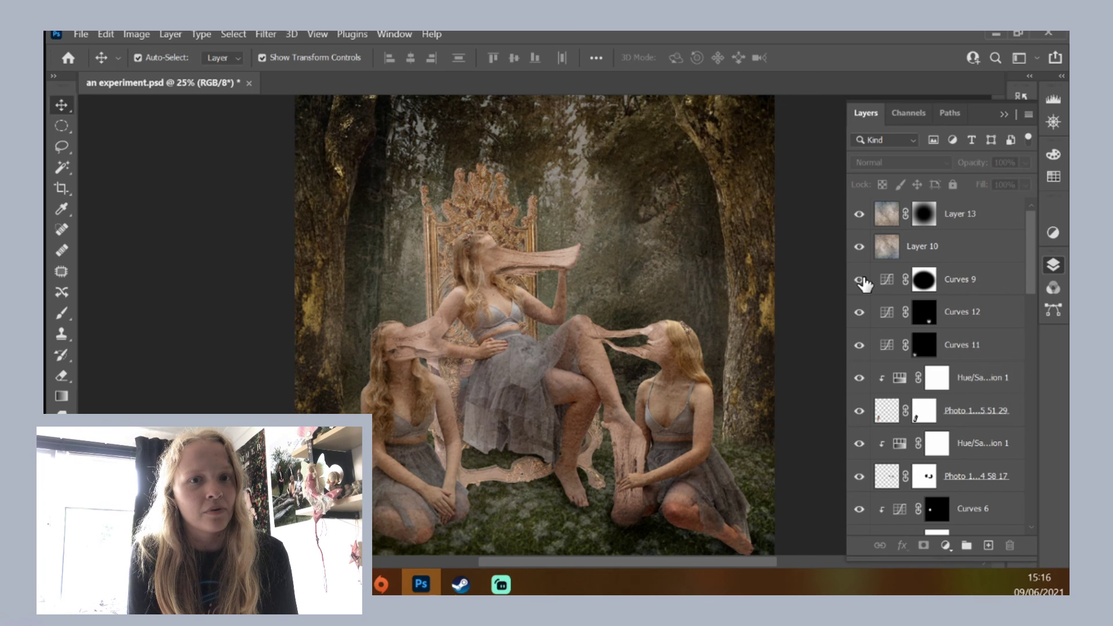